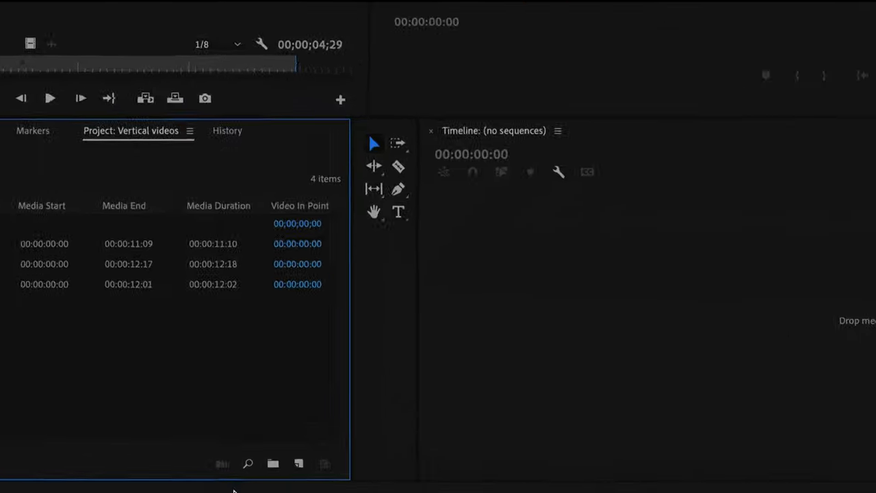
Create a new sequence from the pexels-ivan-samkov-8085095 clip so that it takes on the clip's settings
{"action": "left_click", "coordinate": [298, 464]}
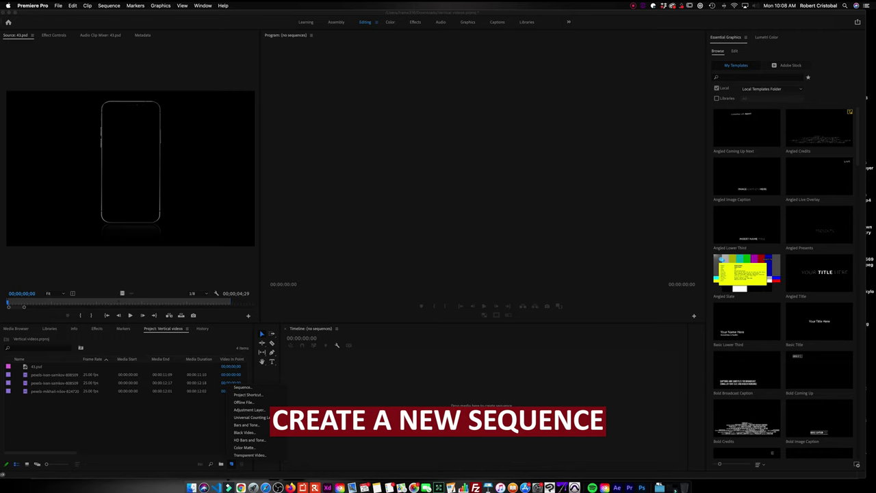
{"action": "left_click", "coordinate": [244, 388]}
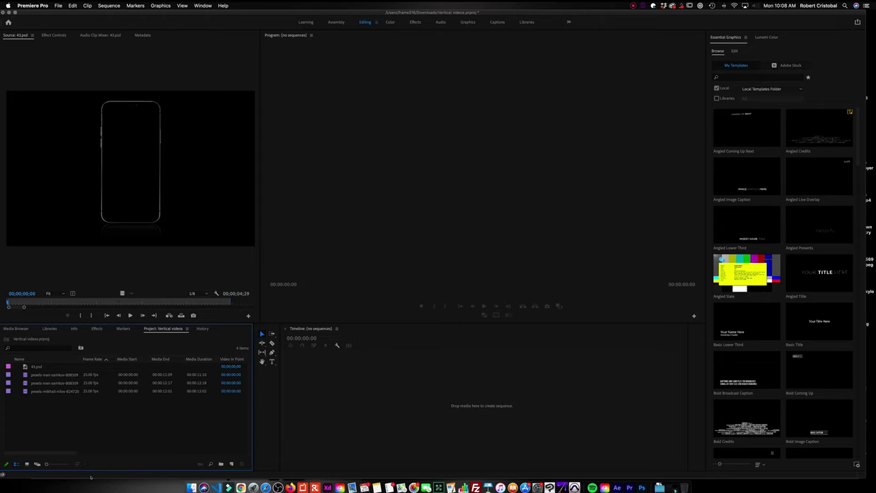
{"action": "left_click", "coordinate": [65, 374]}
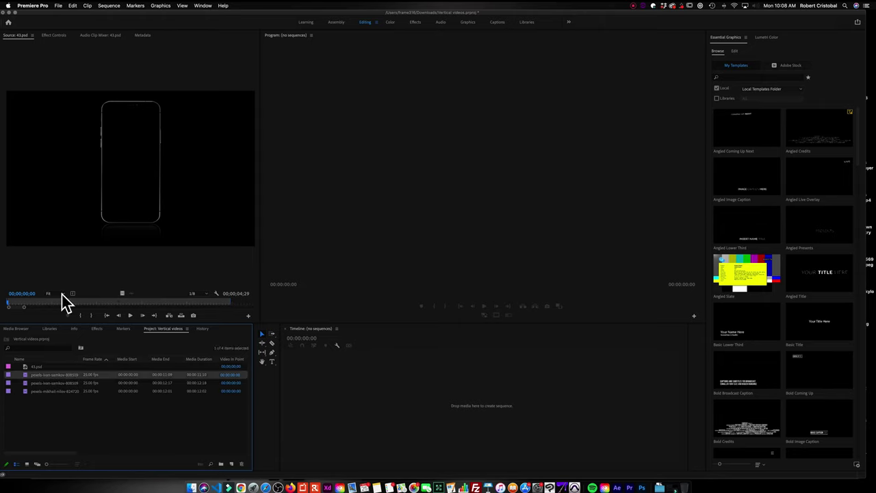
{"action": "key", "text": "shift+o"}
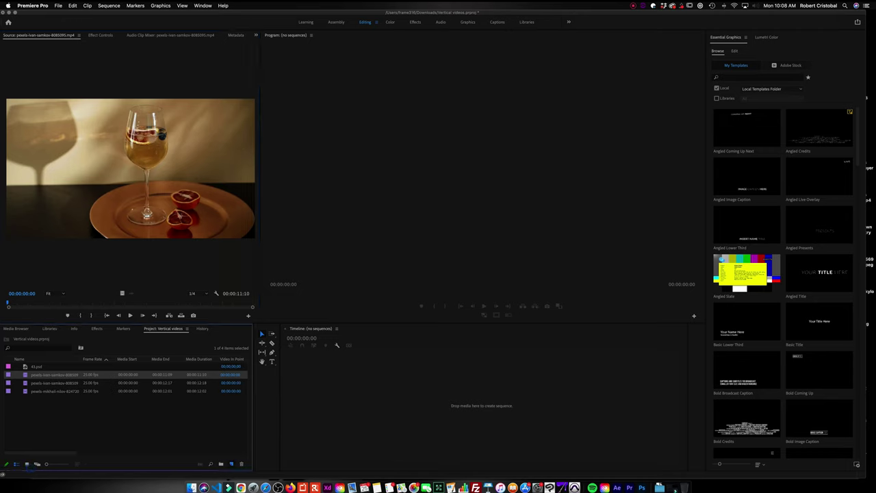
{"action": "left_click_drag", "start_coordinate": [54, 374], "coordinate": [231, 464]}
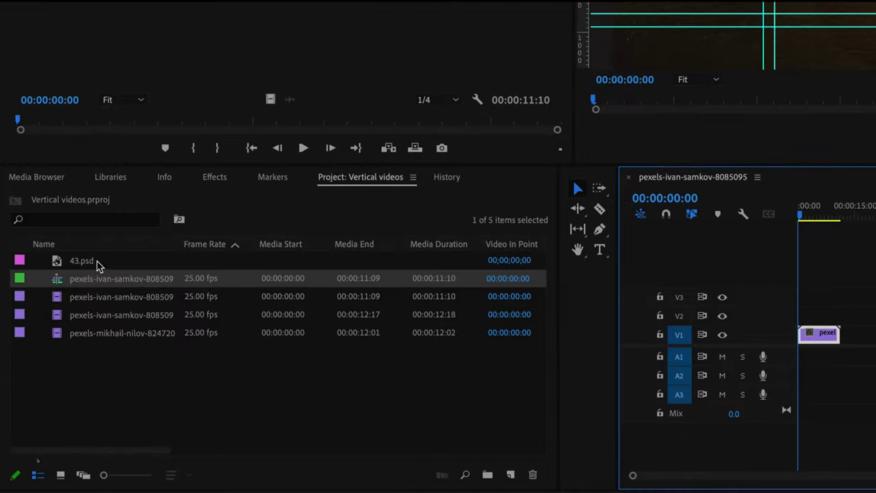
{"action": "left_click", "coordinate": [79, 342]}
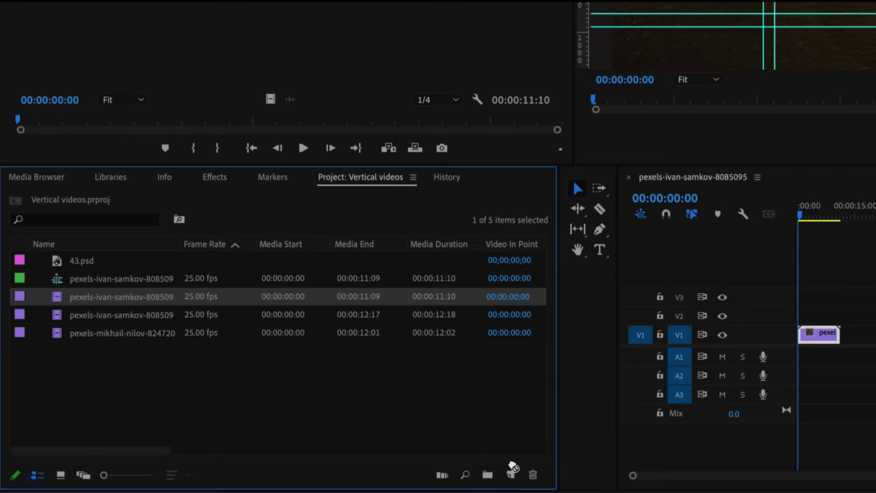
{"action": "left_click", "coordinate": [259, 409]}
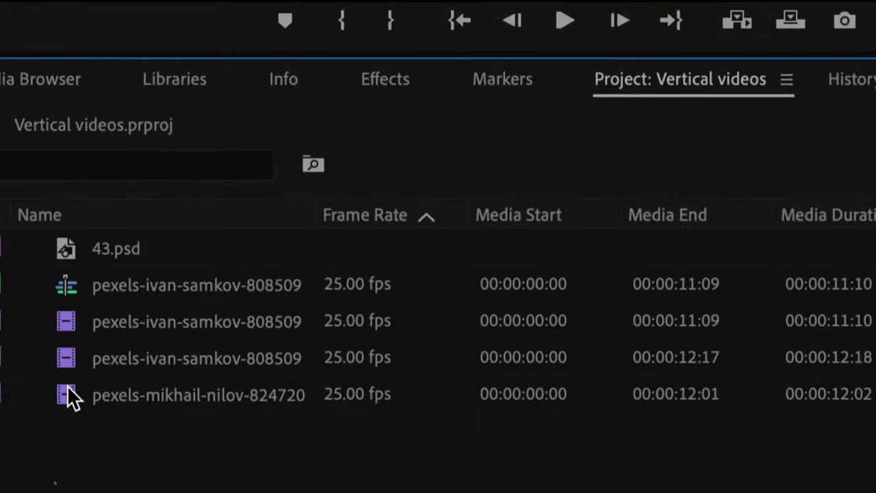
Rename the new sequence as Vertical Video Project
{"action": "left_click", "coordinate": [111, 374]}
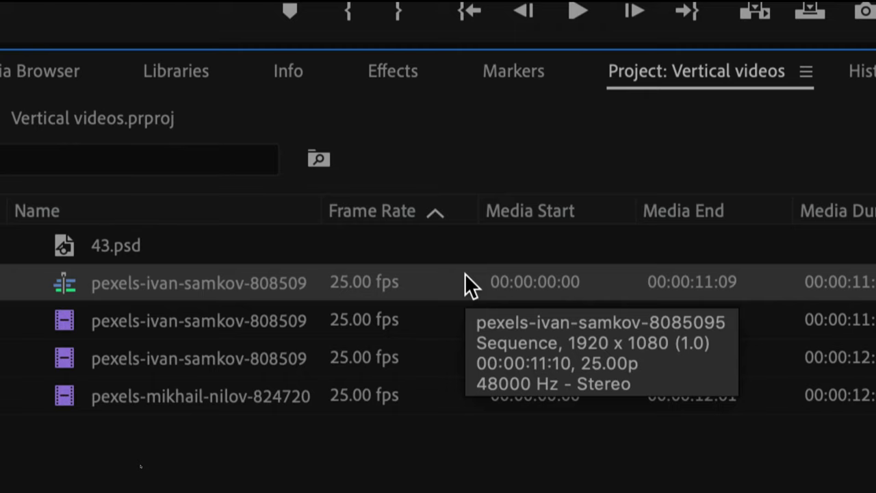
{"action": "key", "text": "Return"}
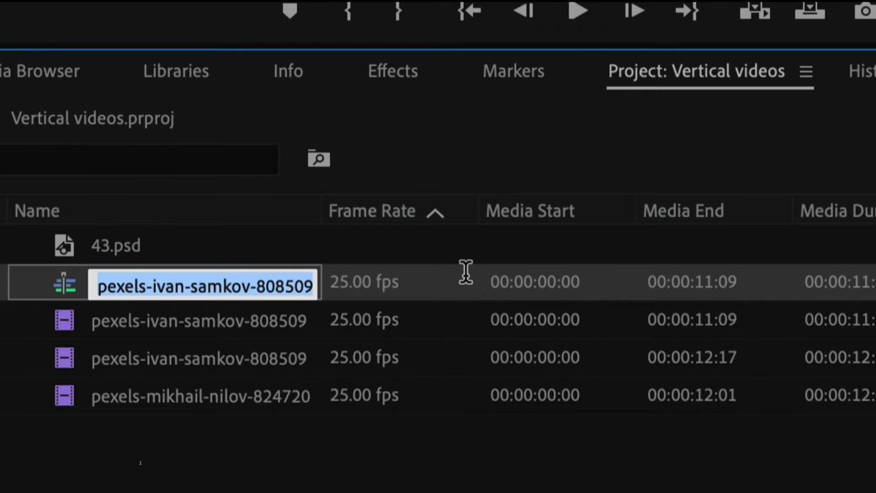
{"action": "type", "text": "Proj"}
{"action": "key", "text": "BackSpace"}
{"action": "key", "text": "BackSpace"}
{"action": "key", "text": "BackSpace"}
{"action": "key", "text": "BackSpace"}
{"action": "type", "text": "Vertica"}
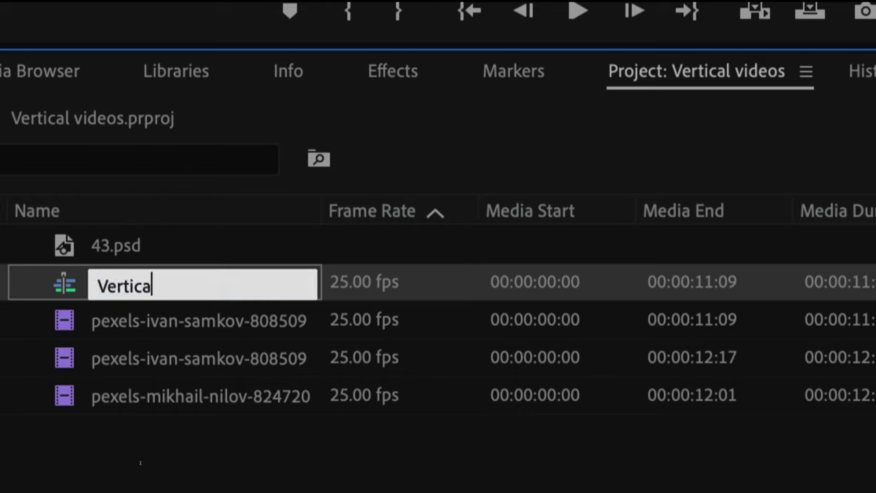
{"action": "type", "text": "l Video PRo"}
{"action": "key", "text": "BackSpace"}
{"action": "key", "text": "BackSpace"}
{"action": "type", "text": "r"}
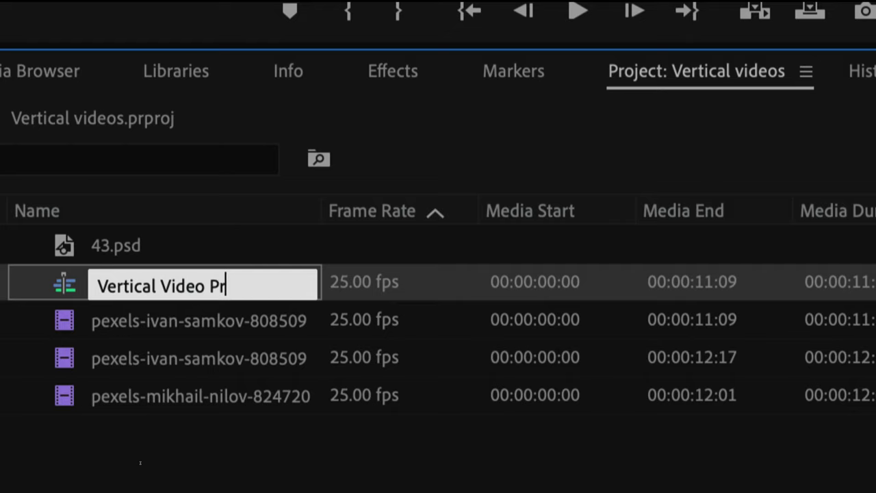
{"action": "type", "text": "oject"}
{"action": "key", "text": "Return"}
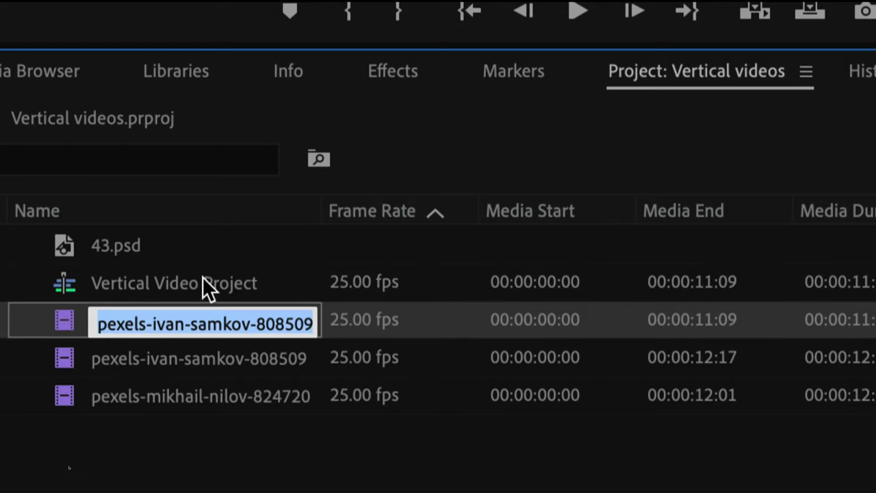
{"action": "left_click", "coordinate": [204, 277]}
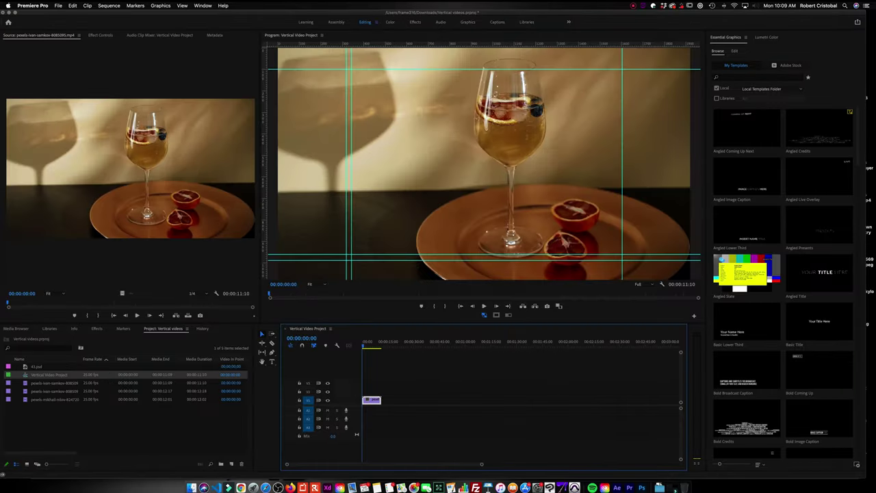
Preview the pexels-ivan-samkov-8085097 clip and place it on V1 directly after the first clip
{"action": "left_click", "coordinate": [56, 429]}
{"action": "left_click", "coordinate": [54, 390]}
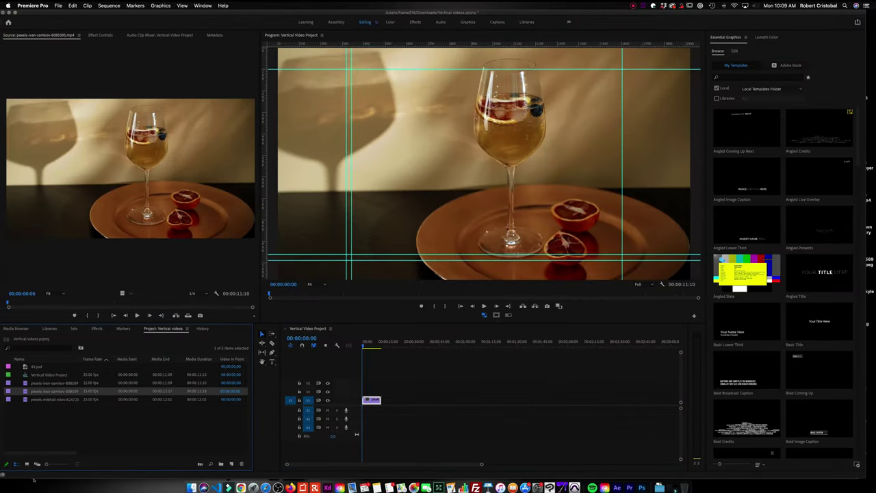
{"action": "key", "text": "Up"}
{"action": "key", "text": "shift+o"}
{"action": "key", "text": "shift+1"}
{"action": "key", "text": "Down"}
{"action": "key", "text": "shift+o"}
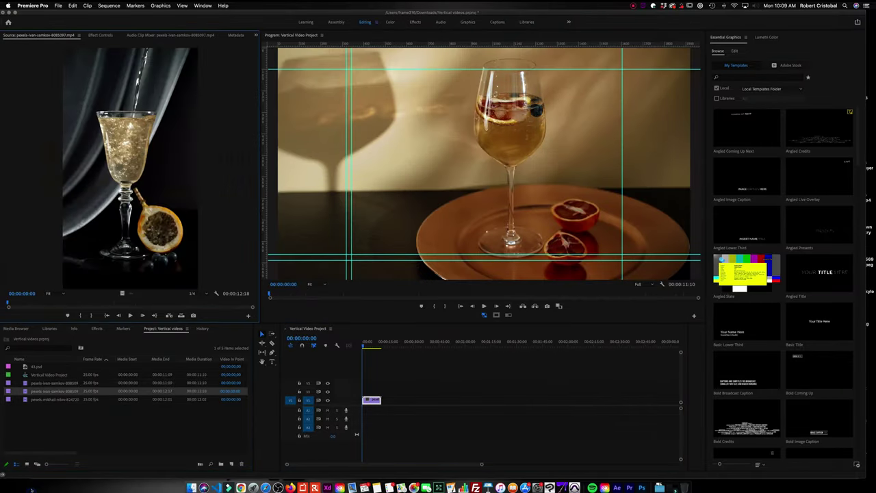
{"action": "left_click_drag", "start_coordinate": [55, 391], "coordinate": [392, 400]}
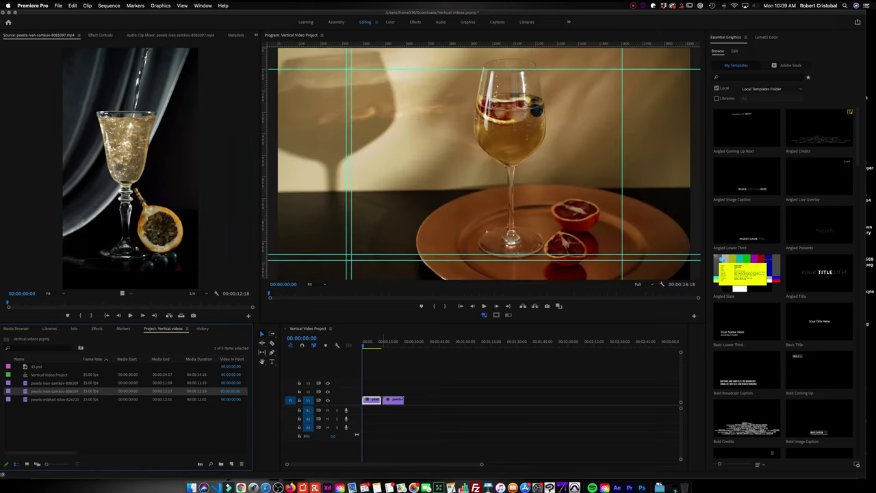
Append the pexels-mikhail-nilov clip after the second clip on V1 and trim its end so the sequence lasts about 00:00:17:09
{"action": "left_click", "coordinate": [55, 399]}
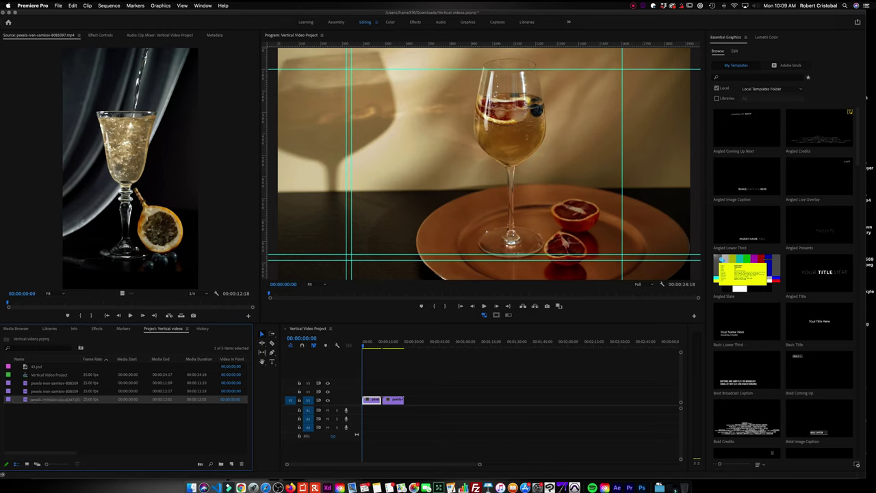
{"action": "left_click_drag", "start_coordinate": [55, 399], "coordinate": [407, 400]}
{"action": "left_click_drag", "start_coordinate": [480, 463], "coordinate": [433, 464]}
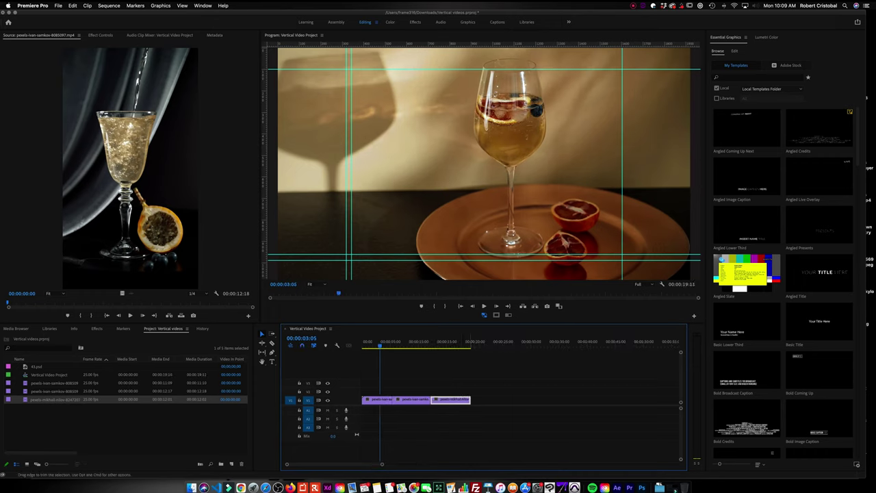
{"action": "left_click_drag", "start_coordinate": [471, 399], "coordinate": [459, 400]}
Play the sequence into the second clip and hide the guides in the program monitor
{"action": "key", "text": "space"}
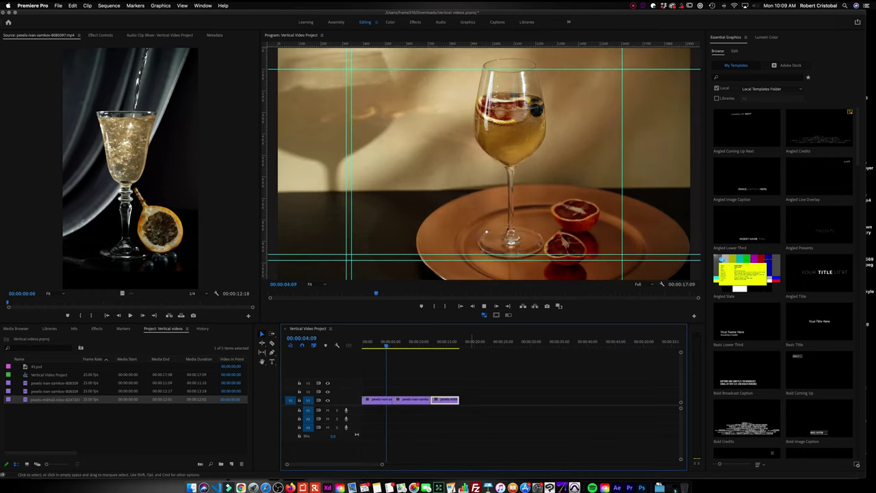
{"action": "key", "text": "space"}
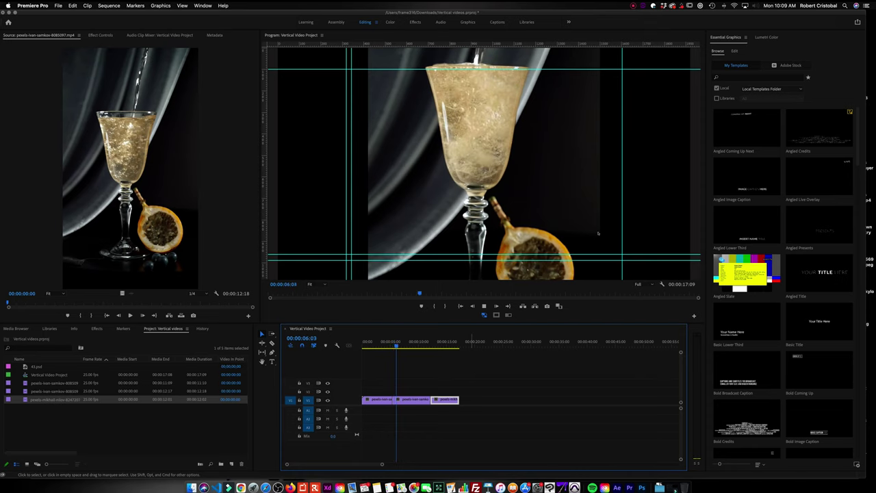
{"action": "key", "text": "shift+4"}
{"action": "key", "text": "super+semicolon"}
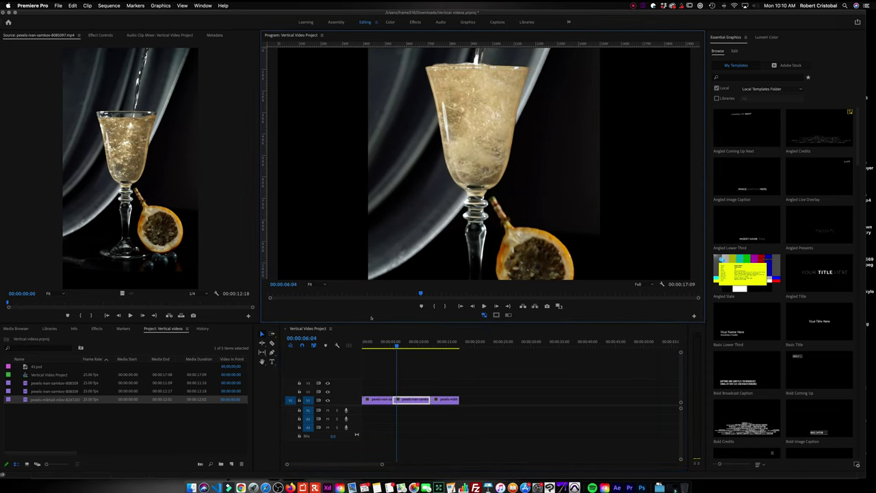
Scale the vertical second clip down to 57 so its full height fits the frame, and save the project
{"action": "left_click", "coordinate": [412, 400]}
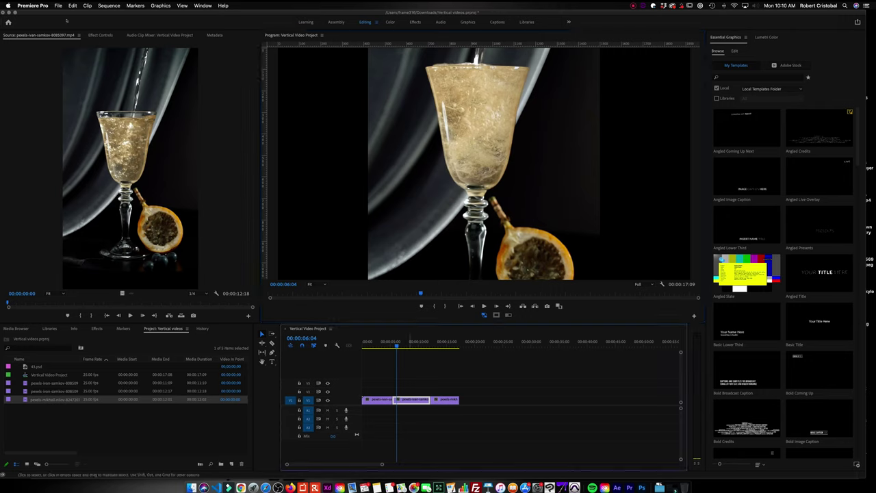
{"action": "left_click", "coordinate": [104, 35]}
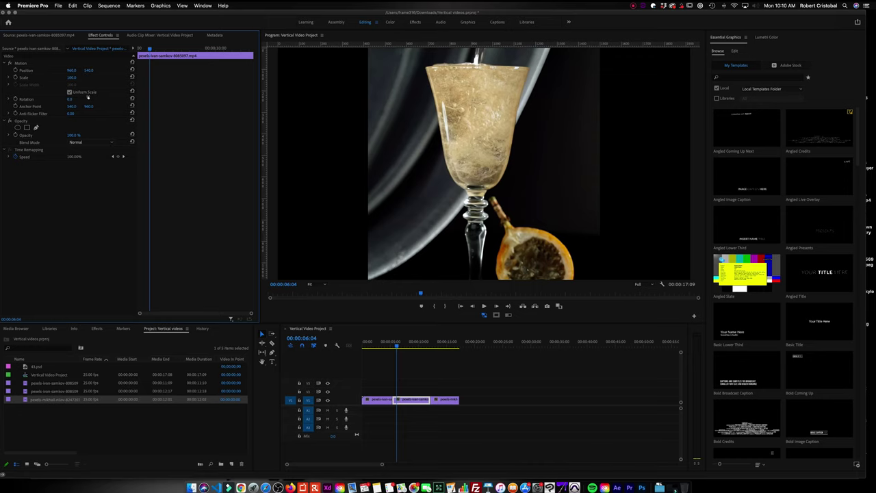
{"action": "left_click_drag", "start_coordinate": [71, 77], "coordinate": [53, 77]}
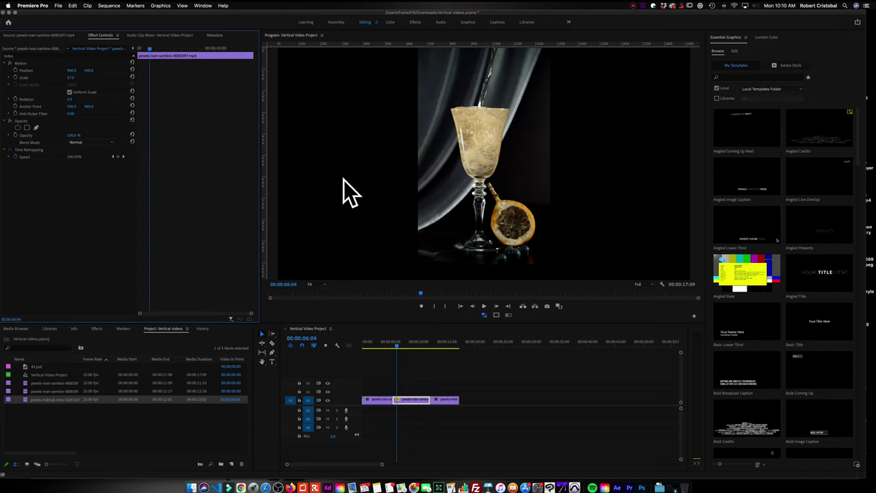
{"action": "key", "text": "cmd+s"}
Play from the first clip into the second, shorten the second clip's end, and keep the third clip directly after it
{"action": "left_click", "coordinate": [381, 344]}
{"action": "key", "text": "space"}
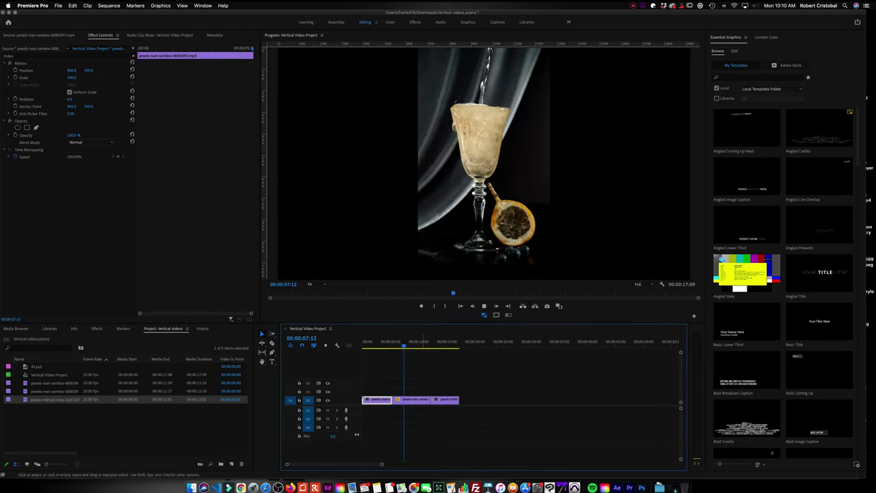
{"action": "key", "text": "space"}
{"action": "left_click", "coordinate": [425, 400]}
{"action": "mouse_move", "coordinate": [429, 399]}
{"action": "left_mouse_down"}
{"action": "mouse_move", "coordinate": [420, 399]}
{"action": "mouse_move", "coordinate": [434, 399]}
{"action": "left_mouse_up"}
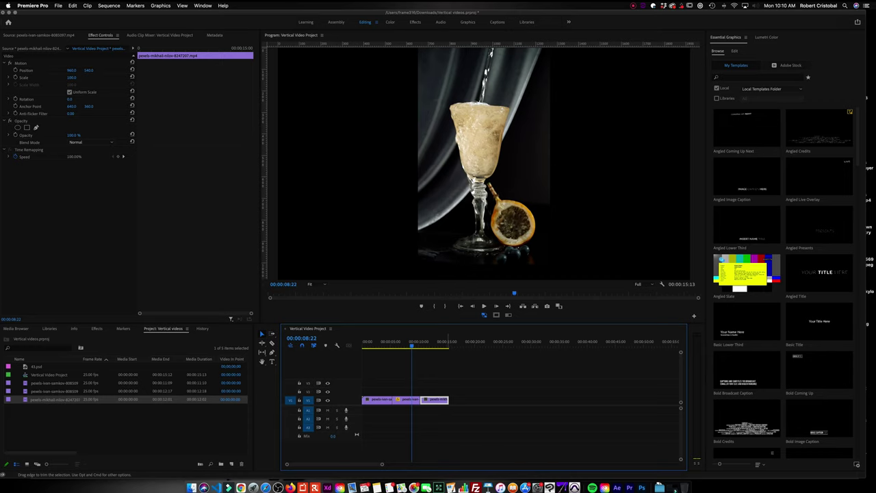
{"action": "left_click", "coordinate": [580, 457]}
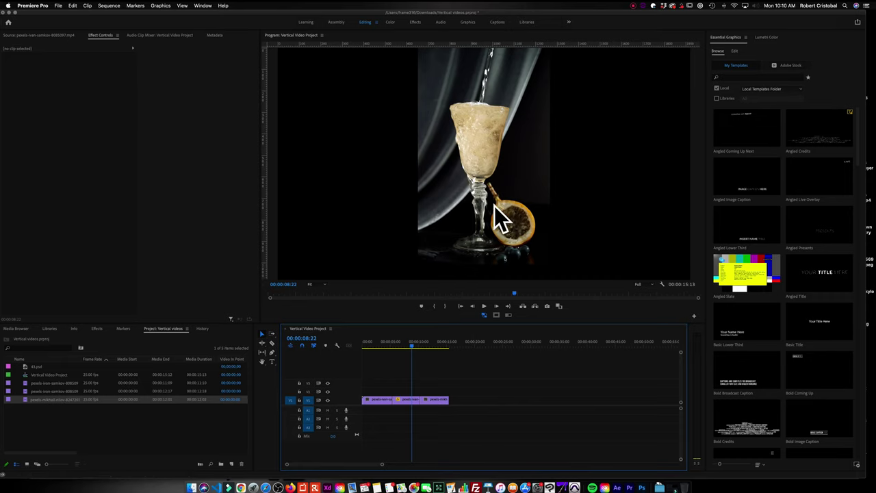
Play on to the third clip and scale it up to 151 so it fills the frame
{"action": "key", "text": "space"}
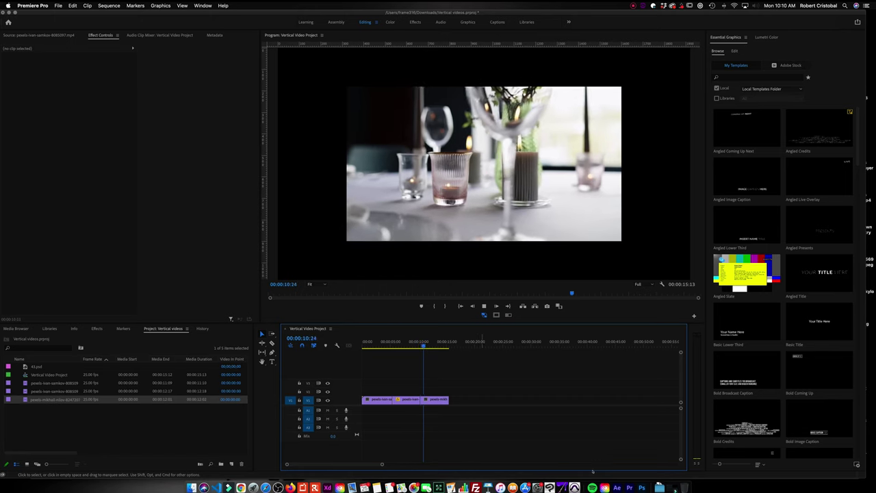
{"action": "key", "text": "space"}
{"action": "left_click", "coordinate": [437, 400]}
{"action": "left_click", "coordinate": [470, 380]}
{"action": "left_click", "coordinate": [435, 400]}
{"action": "left_click_drag", "start_coordinate": [71, 77], "coordinate": [89, 77]}
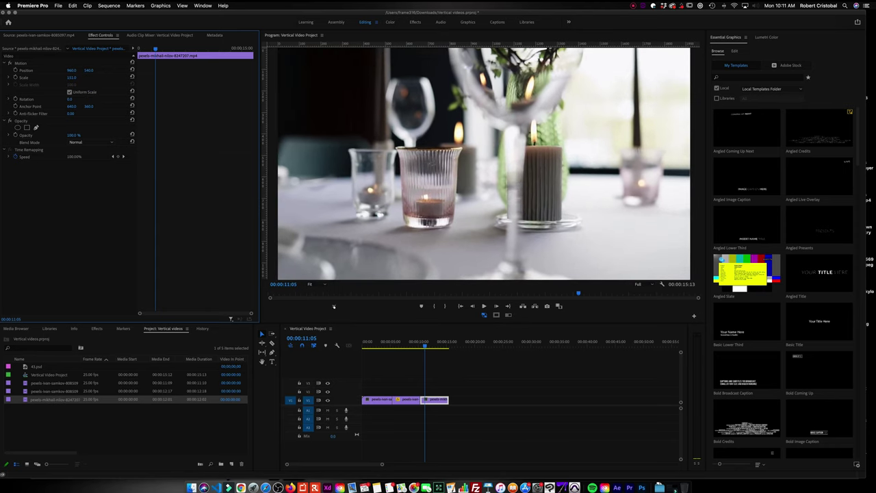
Play and shuttle back and forth through the sequence to review how the three clips fill the frame
{"action": "left_click", "coordinate": [380, 342]}
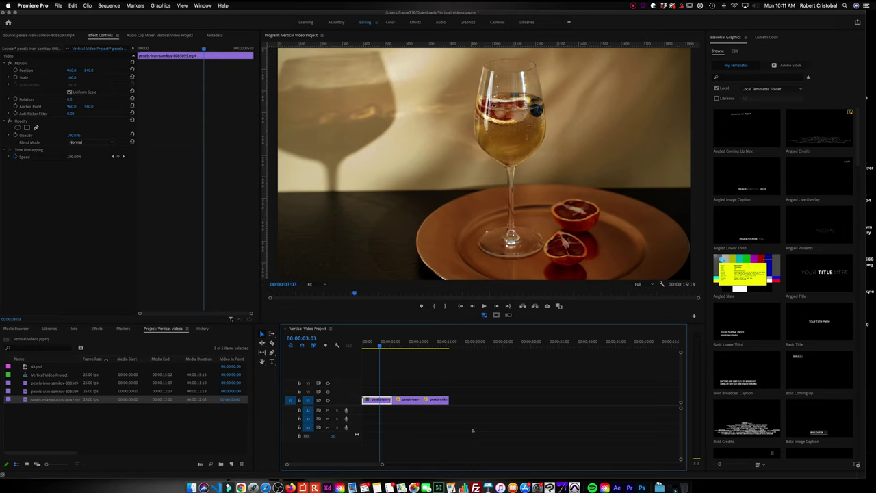
{"action": "key", "text": "l"}
{"action": "key", "text": "j"}
{"action": "key", "text": "k"}
{"action": "key", "text": "l"}
{"action": "key", "text": "j"}
{"action": "key", "text": "l"}
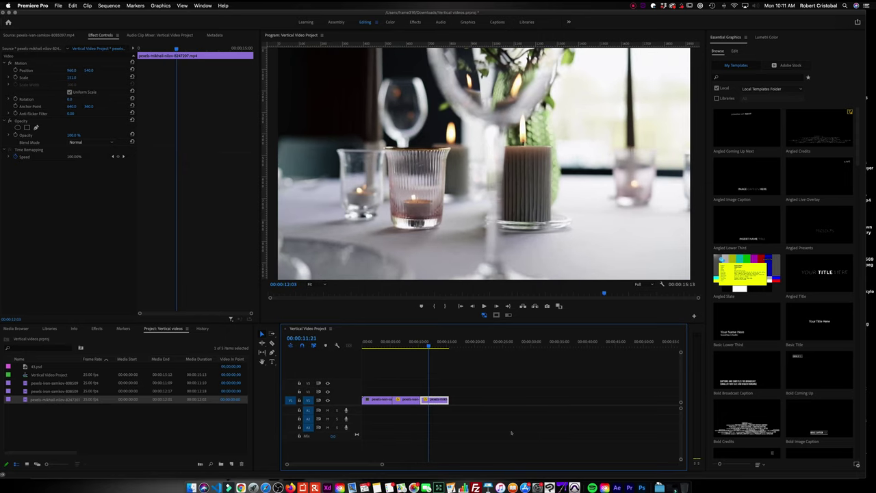
{"action": "key", "text": "j"}
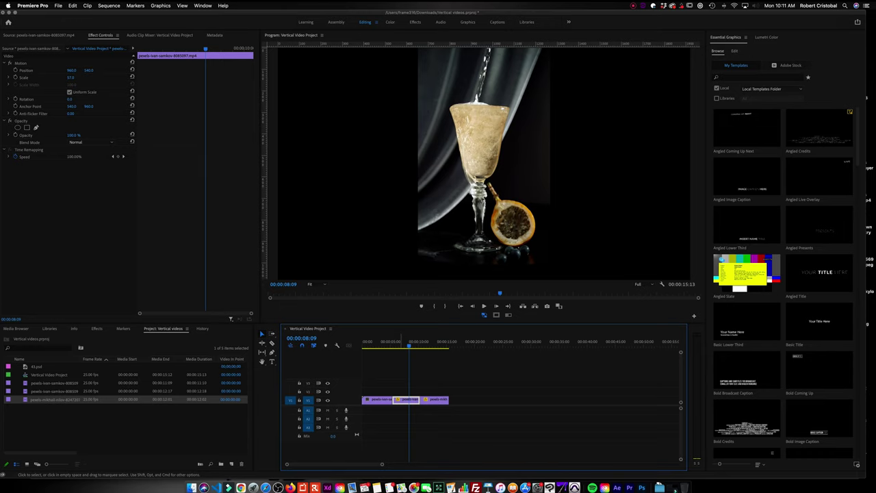
Duplicate the vertical second clip onto V2 directly above the original and hide the V2 track
{"action": "left_click_drag", "start_coordinate": [402, 400], "coordinate": [402, 391], "text": "alt"}
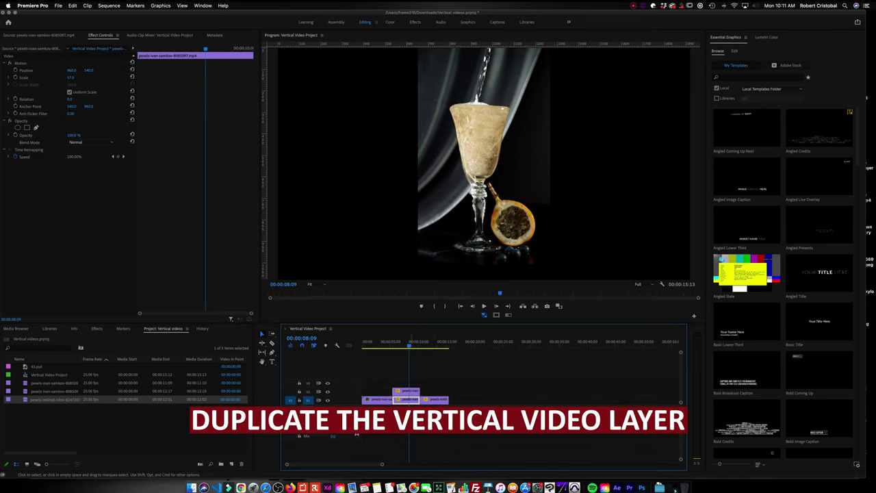
{"action": "left_click", "coordinate": [407, 391]}
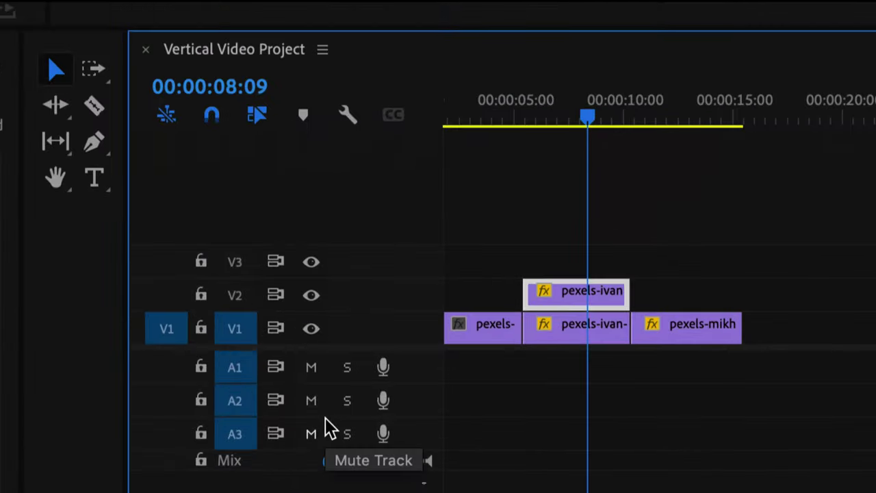
{"action": "left_click", "coordinate": [314, 295]}
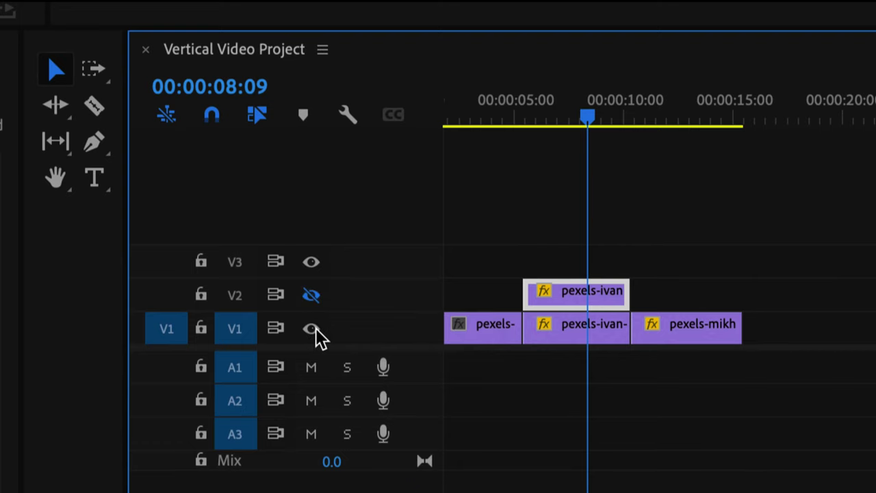
Make the V2 track visible again, and scale up and reposition the vertical clip on V1 to fill the frame behind it
{"action": "left_click", "coordinate": [313, 294]}
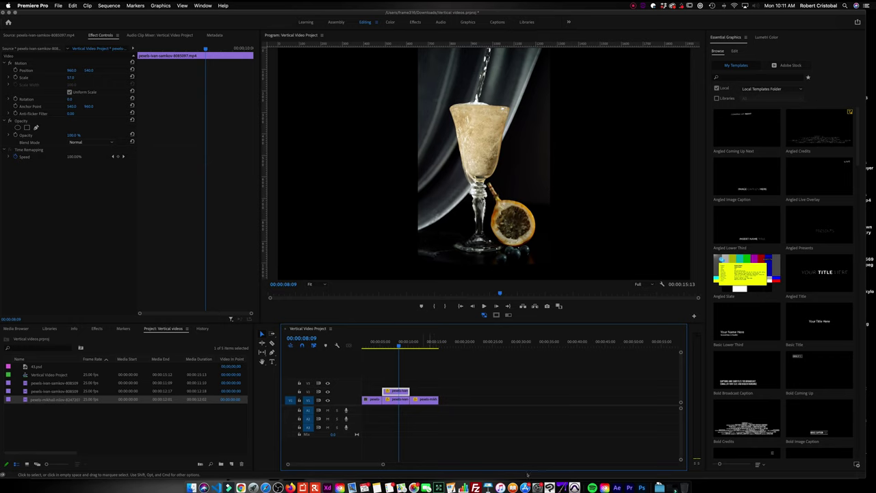
{"action": "left_click", "coordinate": [402, 399]}
{"action": "left_click_drag", "start_coordinate": [71, 78], "coordinate": [88, 87]}
{"action": "left_click_drag", "start_coordinate": [88, 87], "coordinate": [87, 87]}
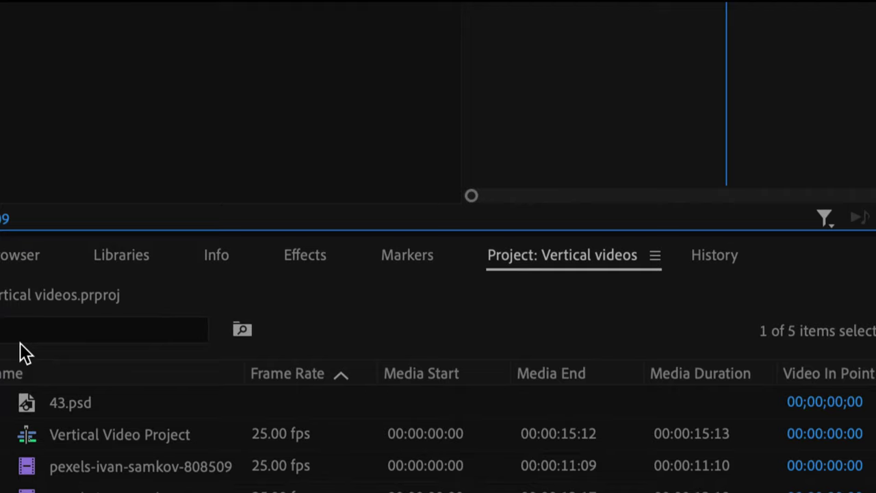
Find the Gaussian Blur effect, apply it to the vertical clip on V1, and raise Blurriness to about 40
{"action": "left_click", "coordinate": [306, 257]}
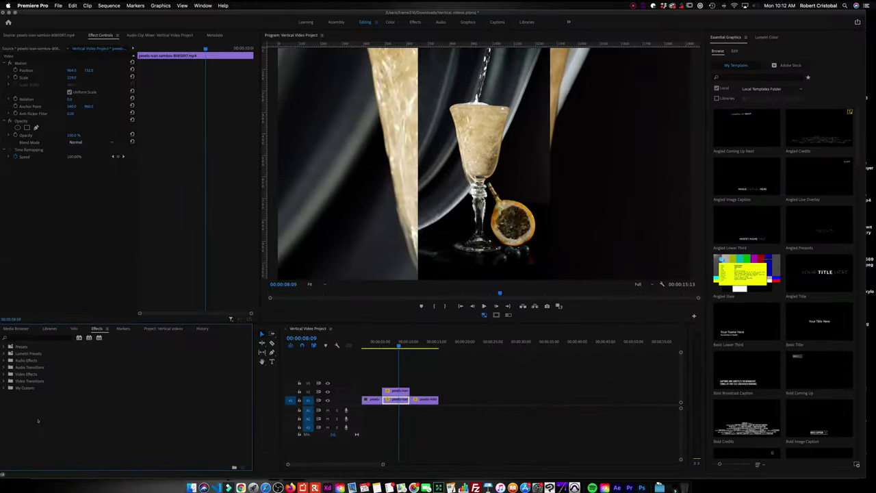
{"action": "key", "text": "shift+f"}
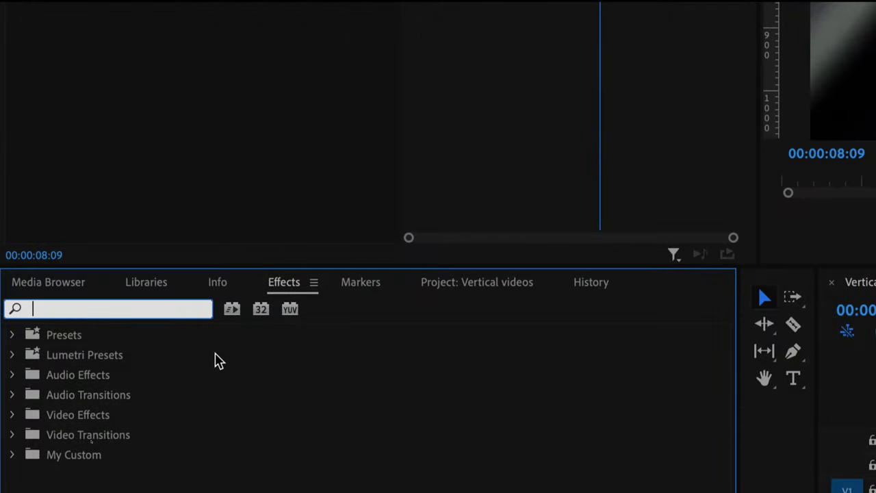
{"action": "type", "text": "gaussian"}
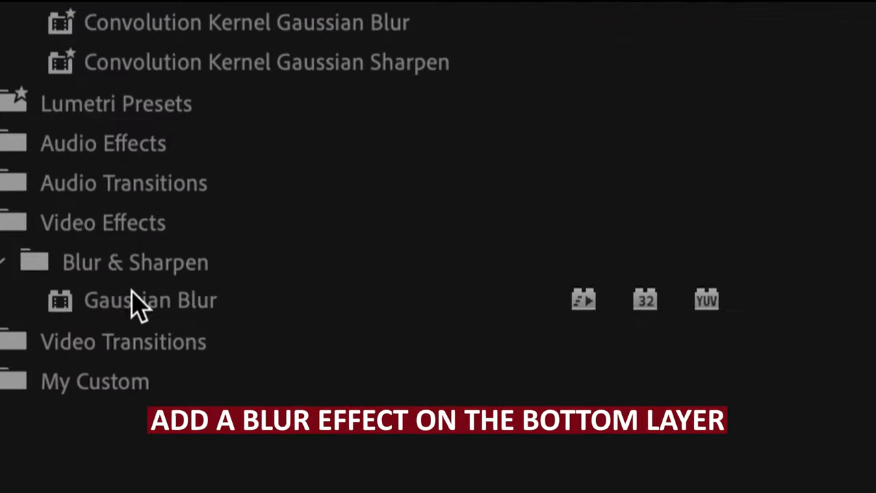
{"action": "left_click", "coordinate": [31, 408]}
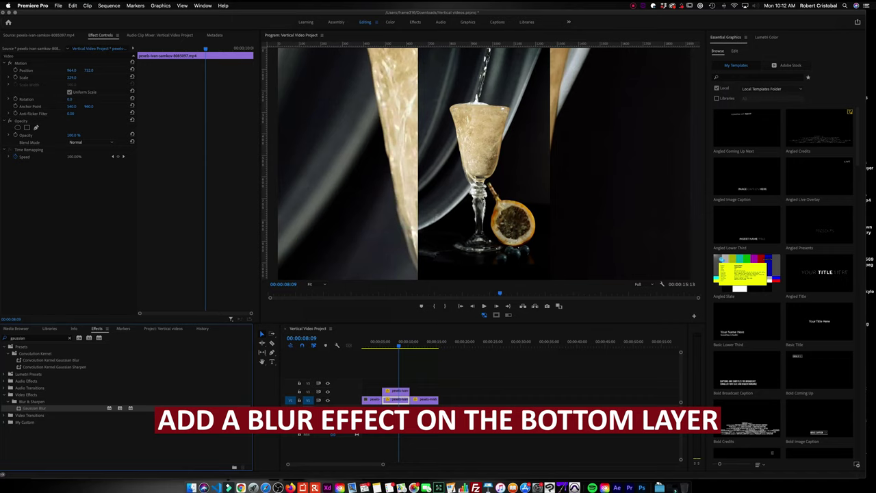
{"action": "left_click_drag", "start_coordinate": [31, 408], "coordinate": [397, 400]}
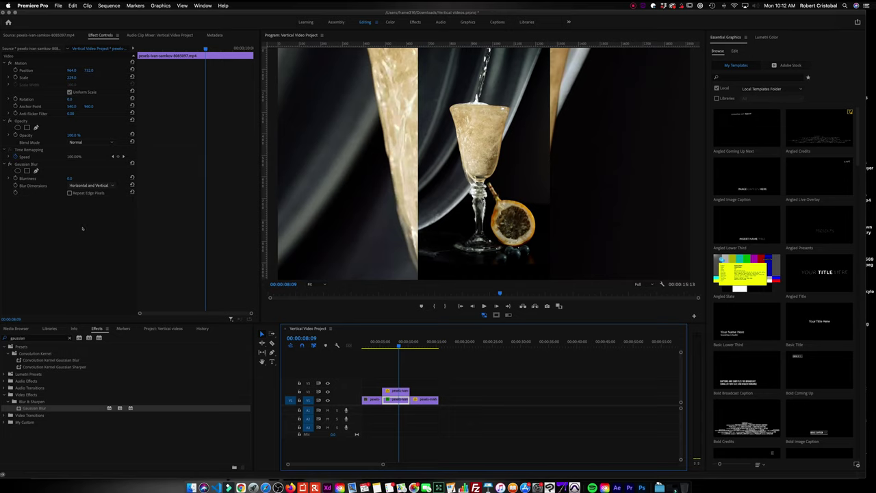
{"action": "left_click_drag", "start_coordinate": [70, 178], "coordinate": [84, 179]}
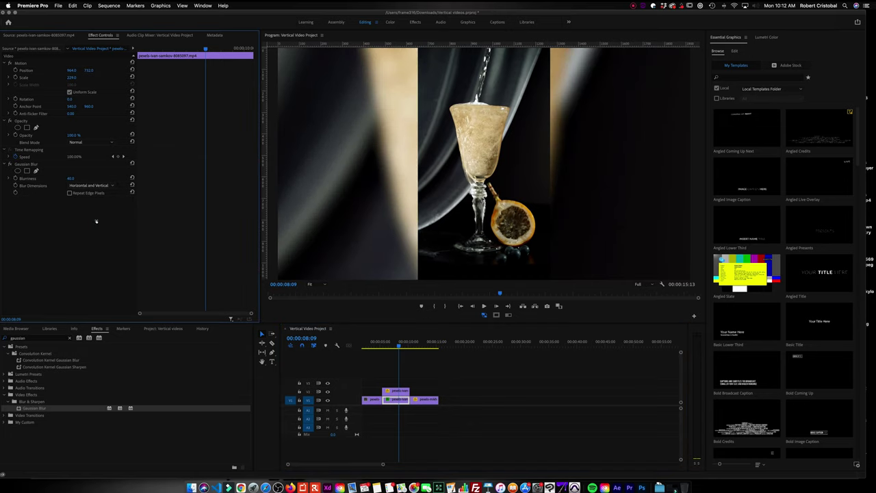
Play the sequence from the first clip into the vertical clip to review the blurred background
{"action": "left_click", "coordinate": [473, 428]}
{"action": "key", "text": "Up"}
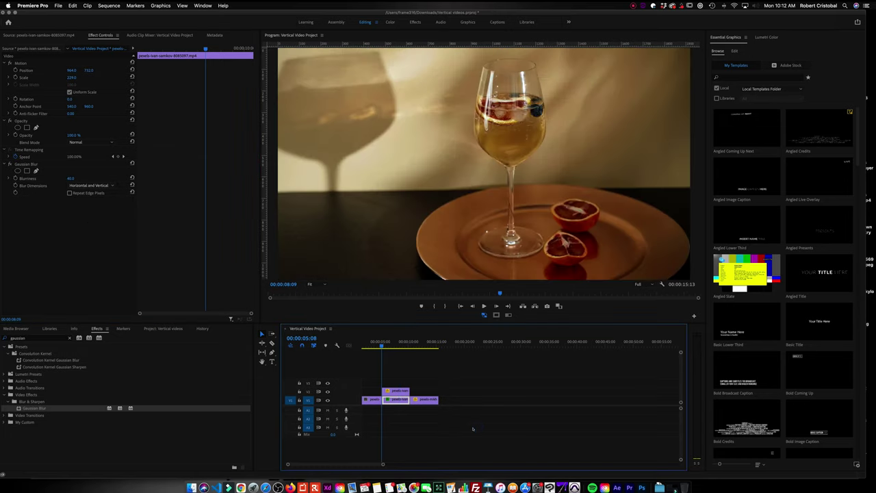
{"action": "key", "text": "space"}
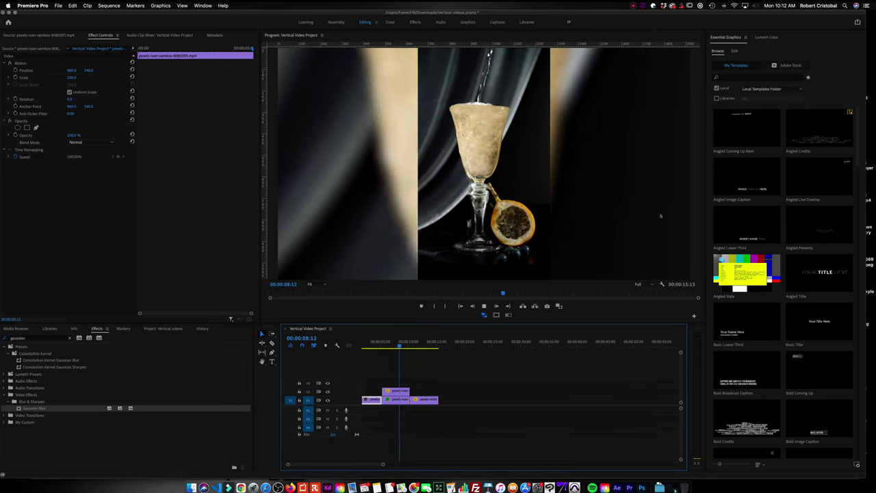
{"action": "left_click", "coordinate": [384, 343]}
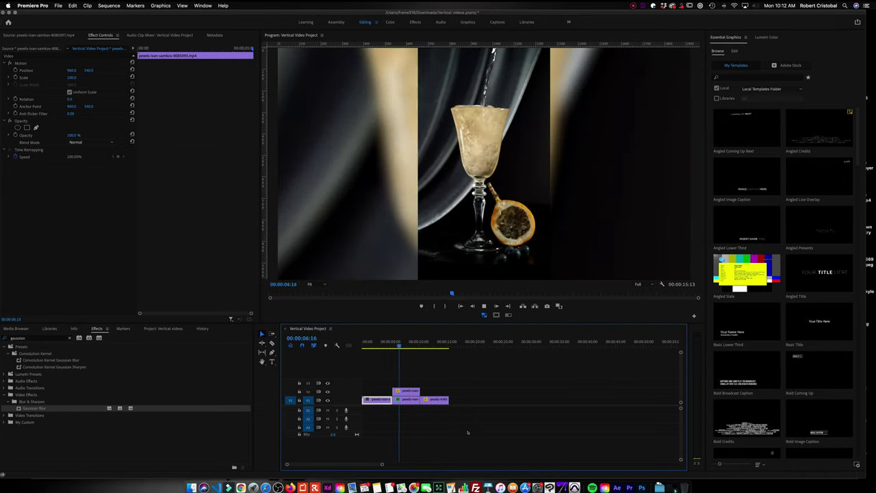
{"action": "key", "text": "space"}
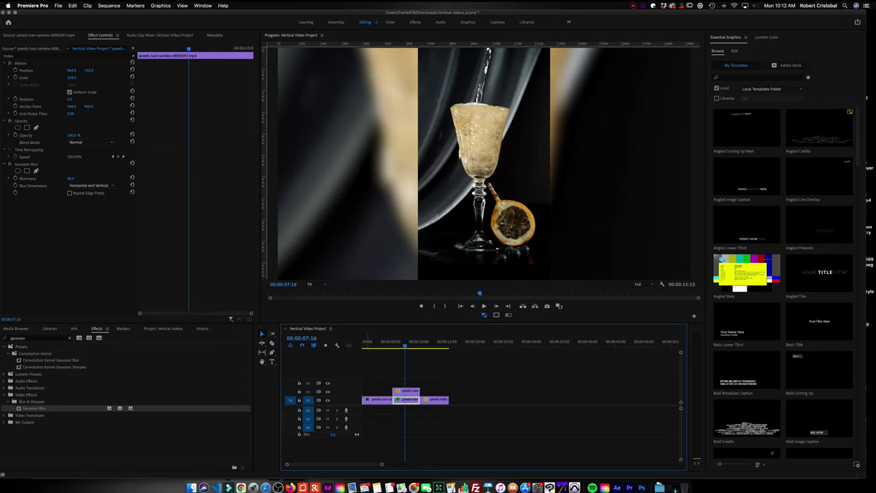
Open the candlelit table still image from the project in the Source Monitor
{"action": "left_click", "coordinate": [328, 399]}
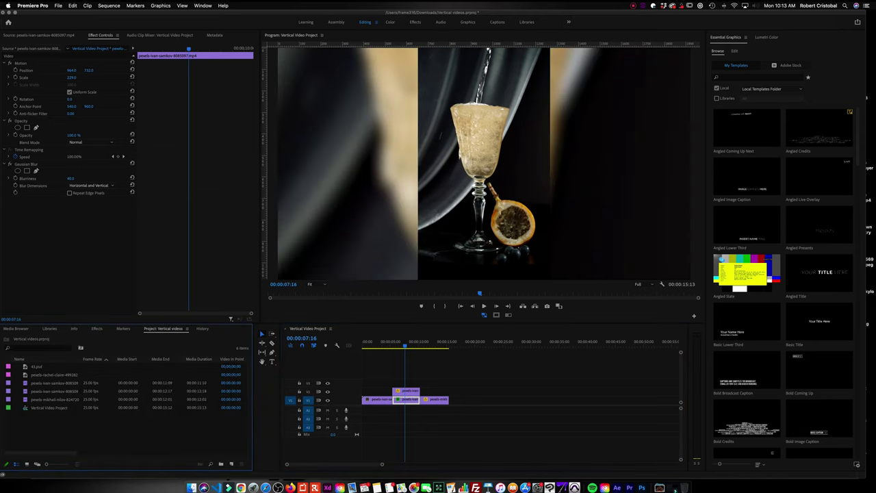
{"action": "double_click", "coordinate": [26, 375]}
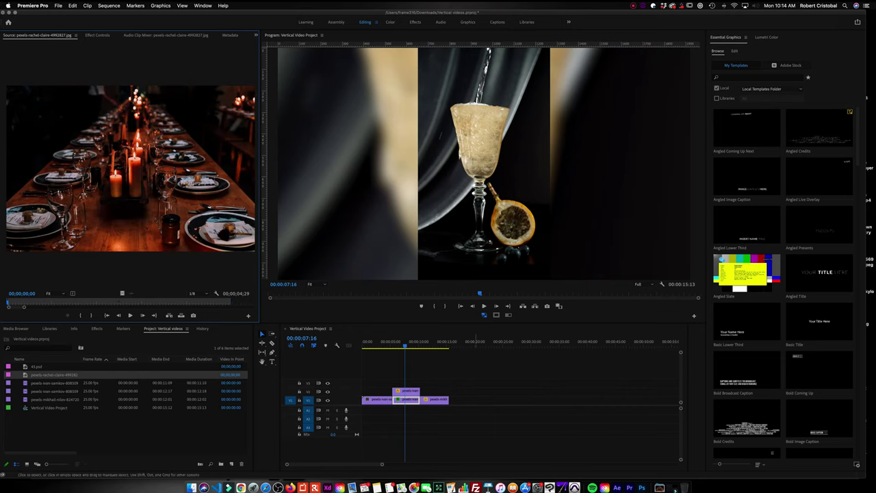
Duplicate all the clips after a gap further along the sequence and delete the blurred V1 vertical clip from the copy
{"action": "mouse_move", "coordinate": [472, 388]}
{"action": "left_mouse_down"}
{"action": "mouse_move", "coordinate": [363, 418]}
{"action": "mouse_move", "coordinate": [485, 400]}
{"action": "left_mouse_up"}
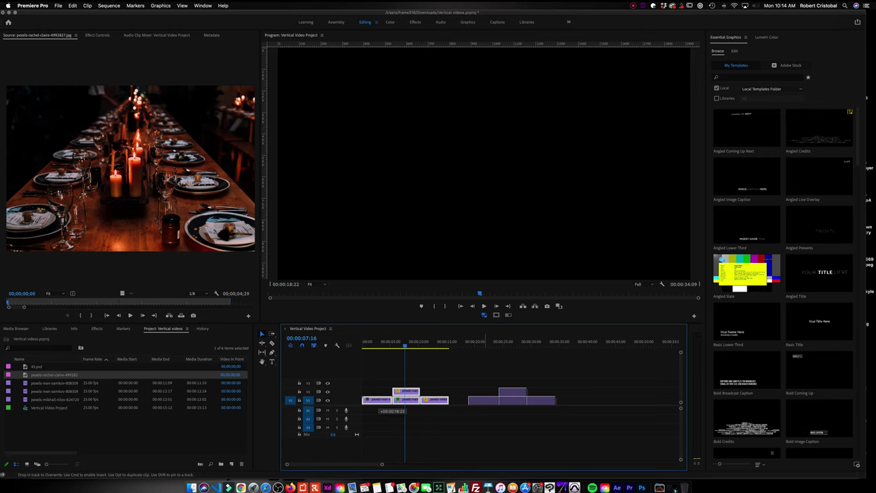
{"action": "left_click", "coordinate": [479, 344]}
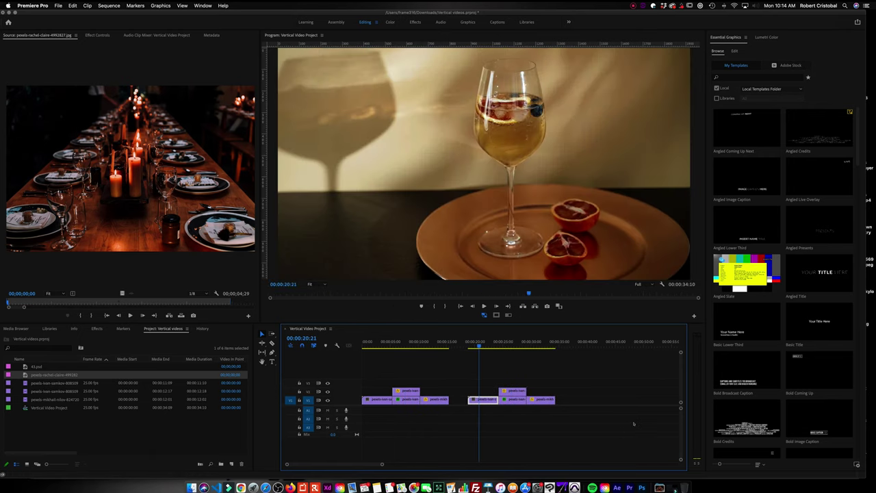
{"action": "left_click_drag", "start_coordinate": [505, 343], "coordinate": [510, 344]}
{"action": "key", "text": "="}
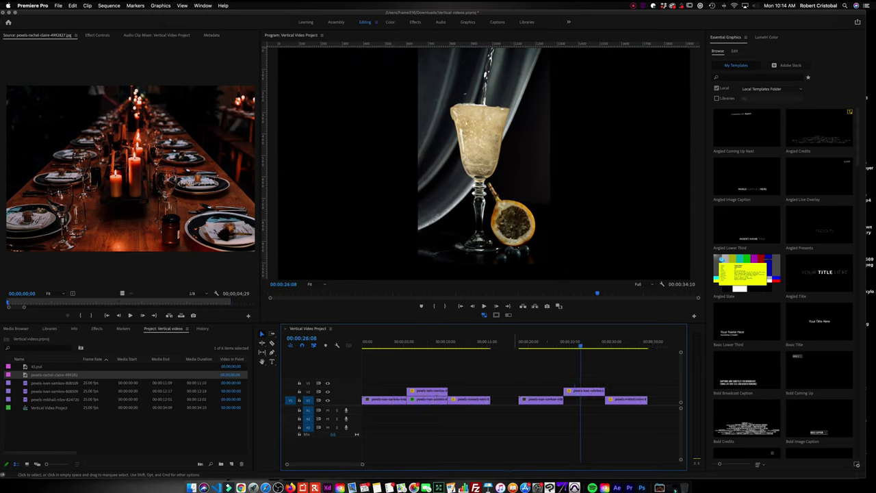
Place a portion of the candlelit table image on V1 beneath the duplicated vertical clip and match its length to that clip
{"action": "left_click", "coordinate": [30, 466]}
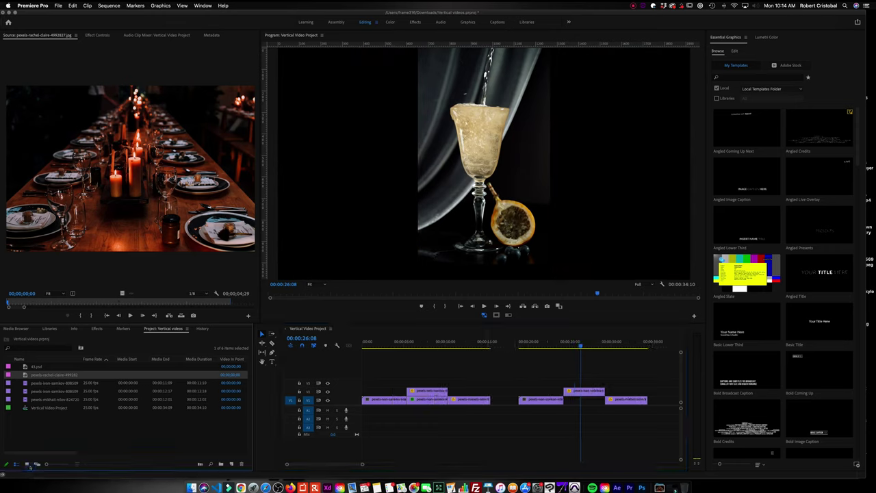
{"action": "double_click", "coordinate": [54, 374]}
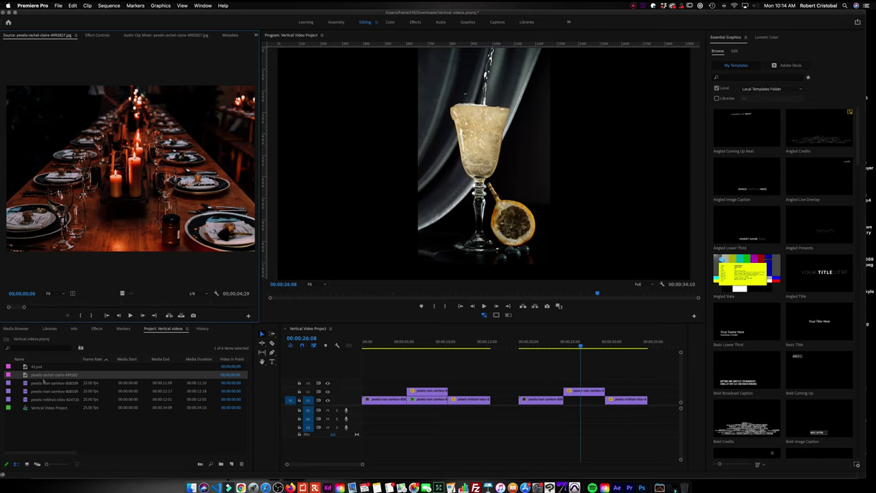
{"action": "key", "text": "space"}
{"action": "key", "text": "o"}
{"action": "left_click_drag", "start_coordinate": [145, 205], "coordinate": [601, 400]}
{"action": "left_click", "coordinate": [570, 400]}
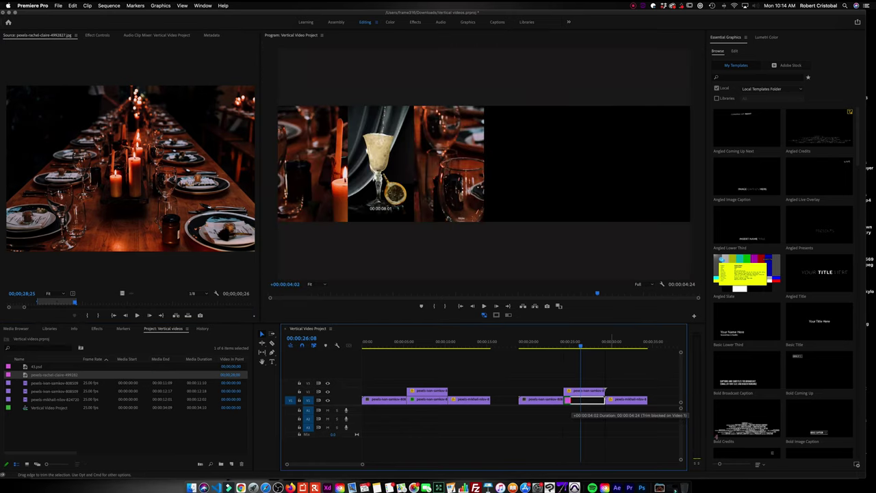
{"action": "left_click_drag", "start_coordinate": [604, 400], "coordinate": [604, 400]}
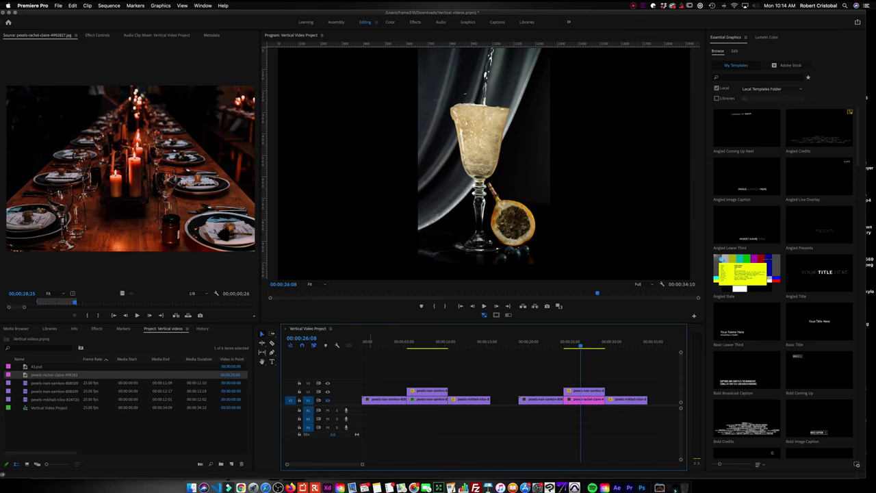
Lower the candlelit table image's opacity to 23% and play the section to preview the darkened background
{"action": "left_click", "coordinate": [591, 399]}
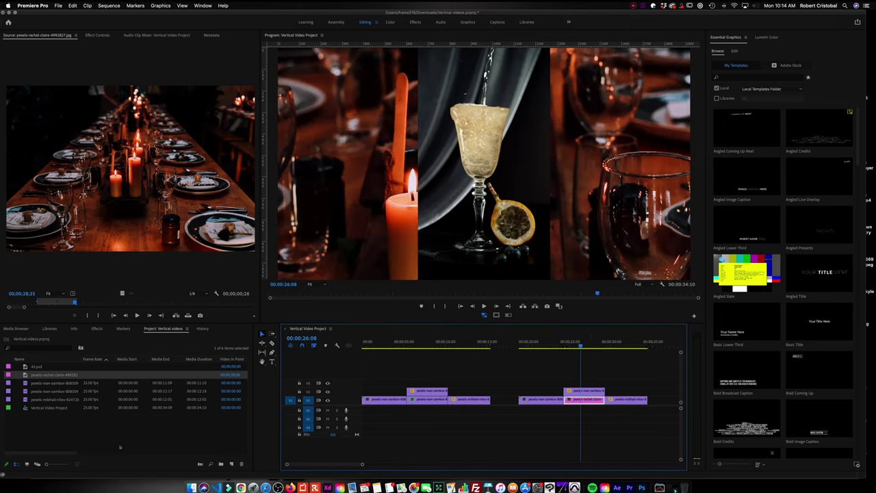
{"action": "left_click", "coordinate": [97, 35]}
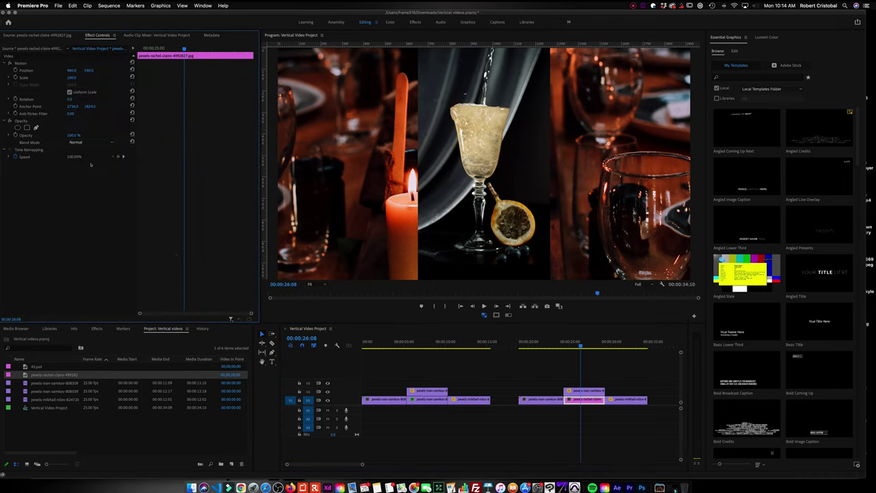
{"action": "left_click_drag", "start_coordinate": [73, 135], "coordinate": [54, 134]}
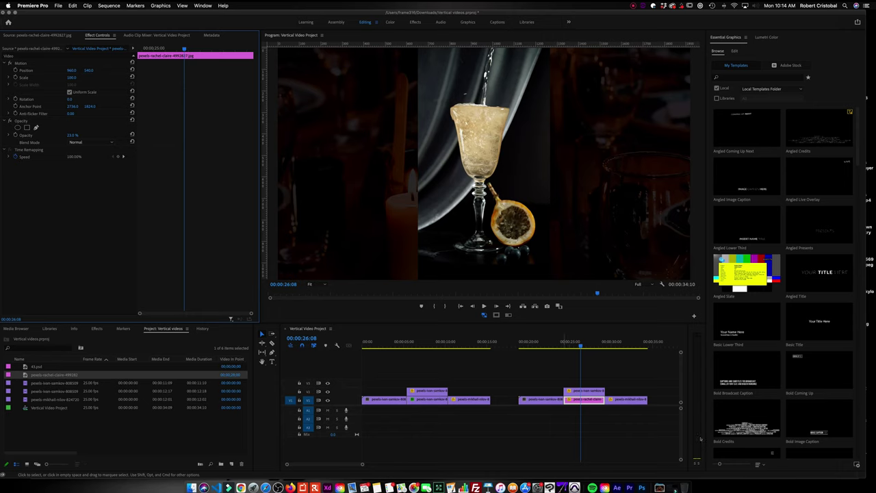
{"action": "left_click", "coordinate": [563, 341]}
{"action": "key", "text": "space"}
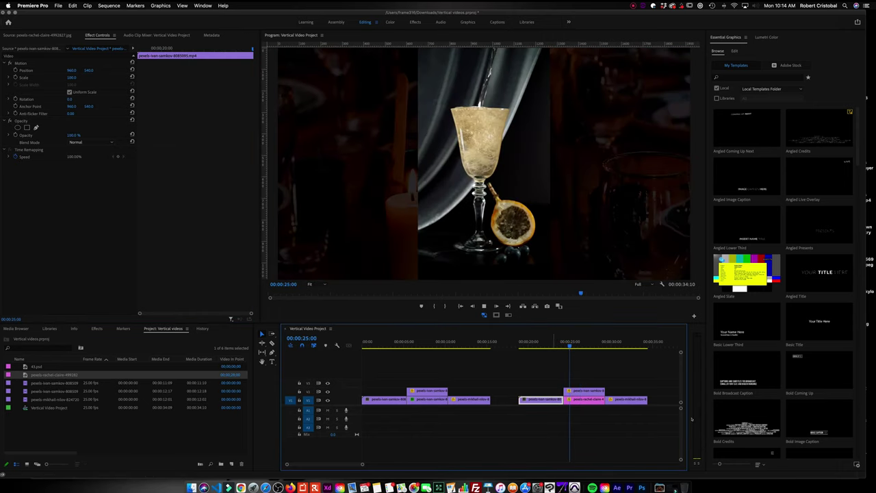
{"action": "key", "text": "space"}
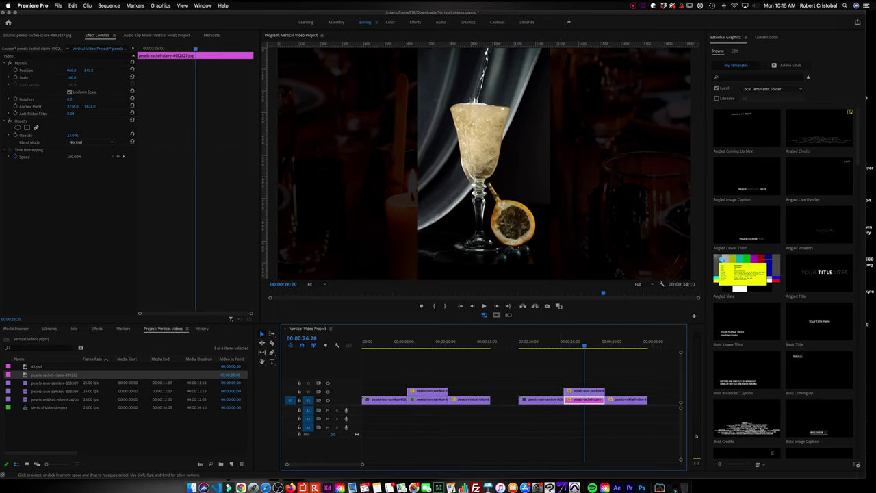
Set the candlelit table image's opacity back to 100%
{"action": "left_click", "coordinate": [72, 135]}
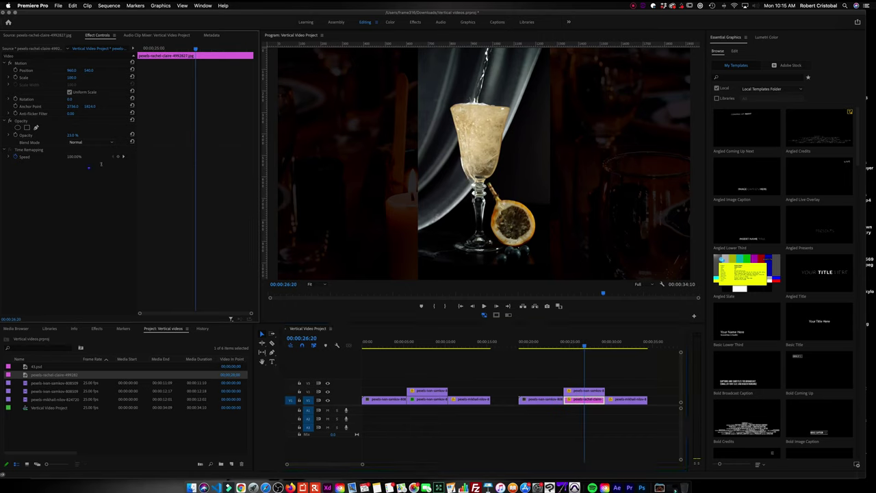
{"action": "type", "text": "100"}
{"action": "key", "text": "Return"}
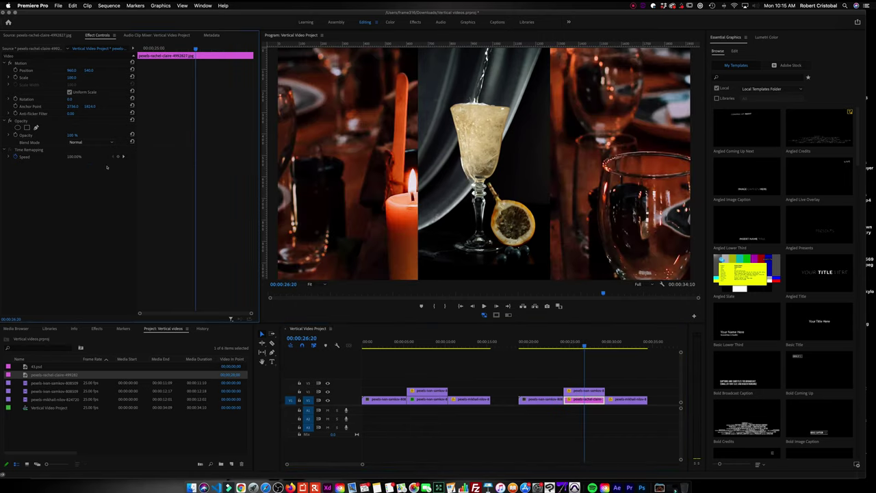
Apply Gaussian Blur to the candlelit table image on V1 and raise Blurriness to about 58
{"action": "key", "text": "shift+7"}
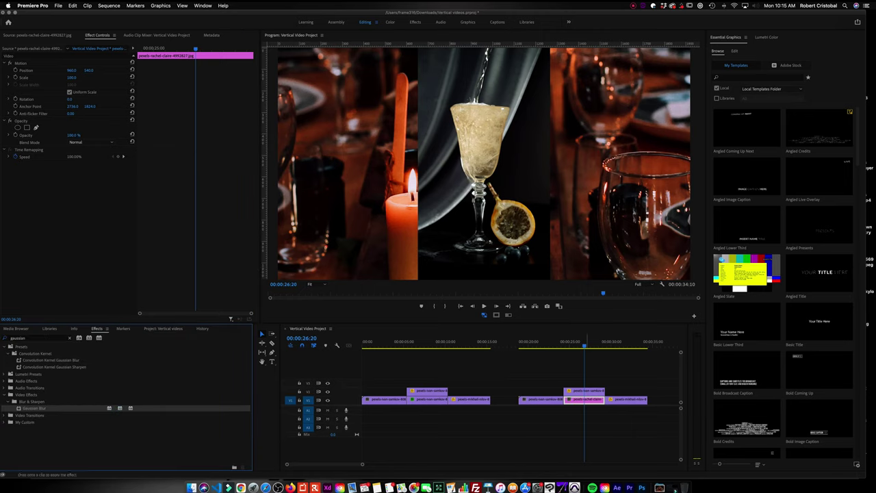
{"action": "left_click_drag", "start_coordinate": [35, 407], "coordinate": [584, 399]}
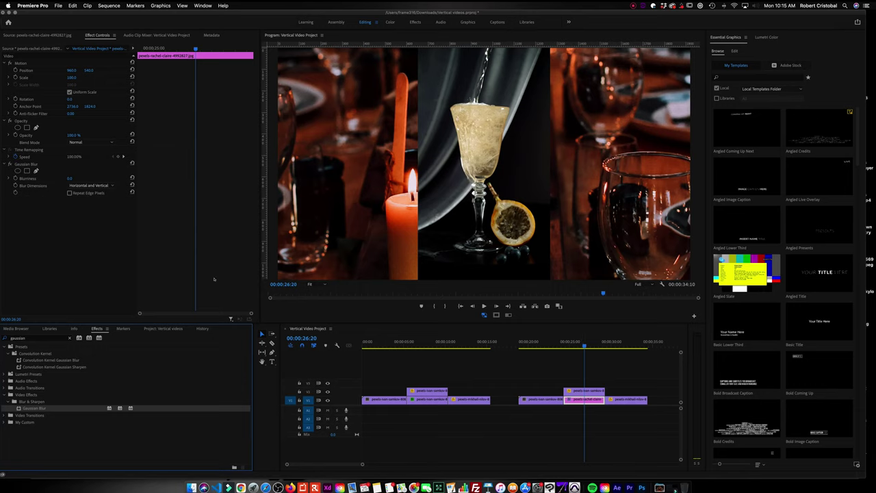
{"action": "left_click", "coordinate": [85, 222]}
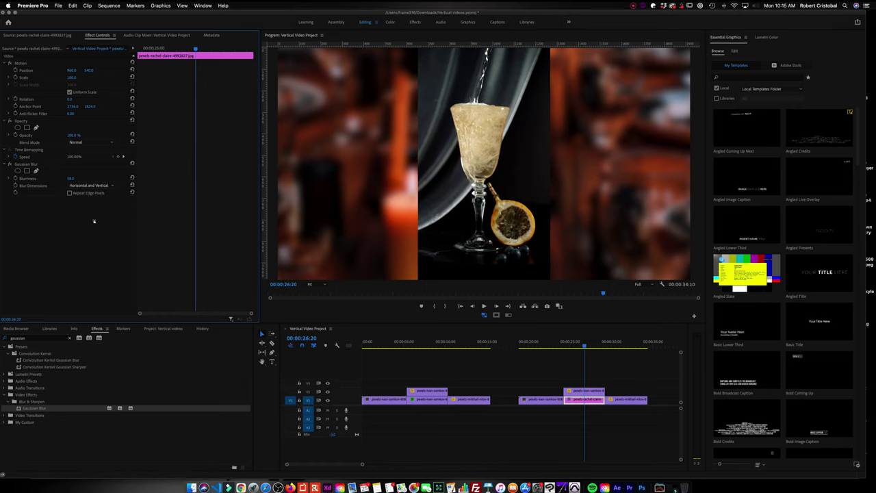
{"action": "left_click", "coordinate": [75, 178]}
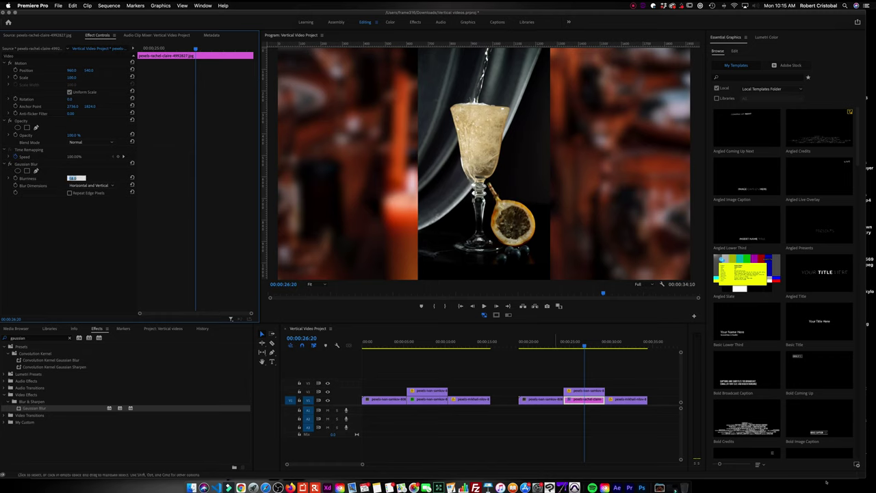
Play the section with the blurred image background and set the Program Monitor's playback resolution to 1/4
{"action": "left_click", "coordinate": [683, 440]}
{"action": "key", "text": "Up"}
{"action": "key", "text": "Left"}
{"action": "key", "text": "space"}
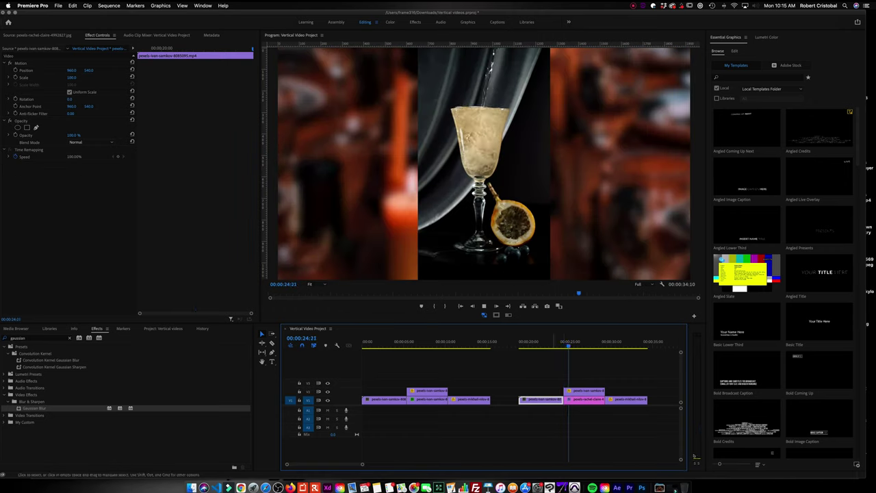
{"action": "left_click", "coordinate": [643, 284]}
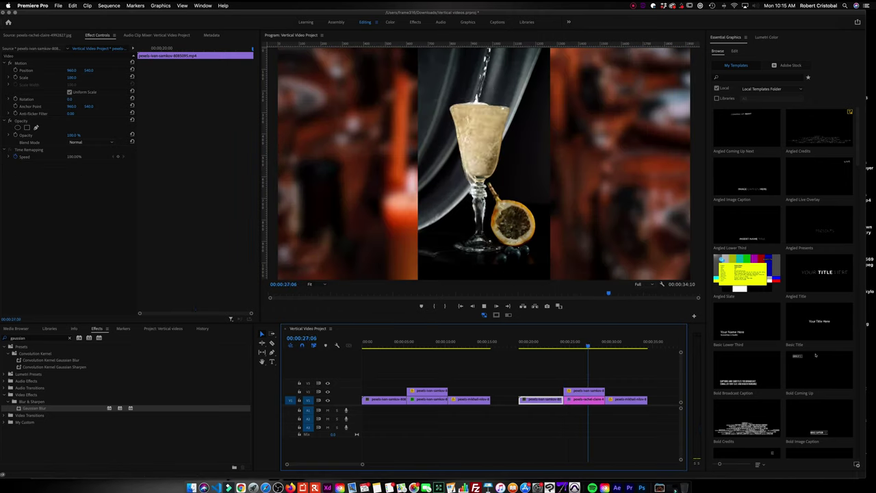
{"action": "left_click", "coordinate": [643, 305]}
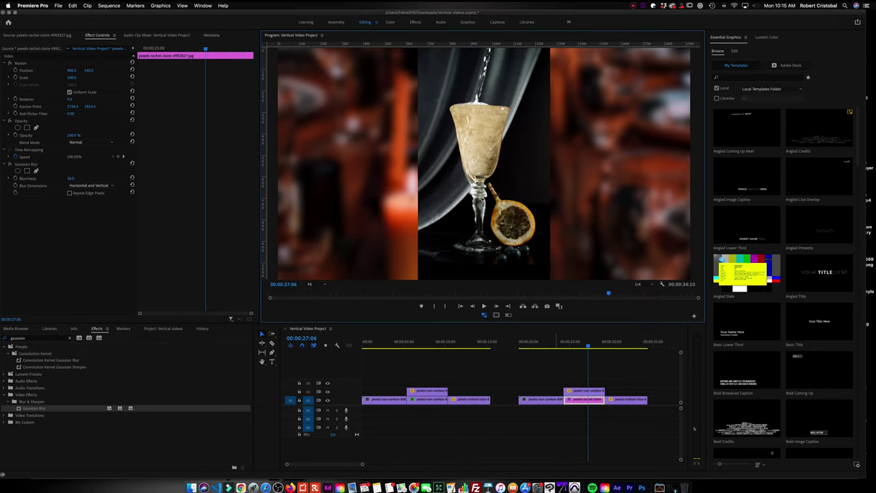
Play the section with the blurred candlelit table background from its opening horizontal clip through to the last clip
{"action": "left_click", "coordinate": [555, 343]}
{"action": "key", "text": "space"}
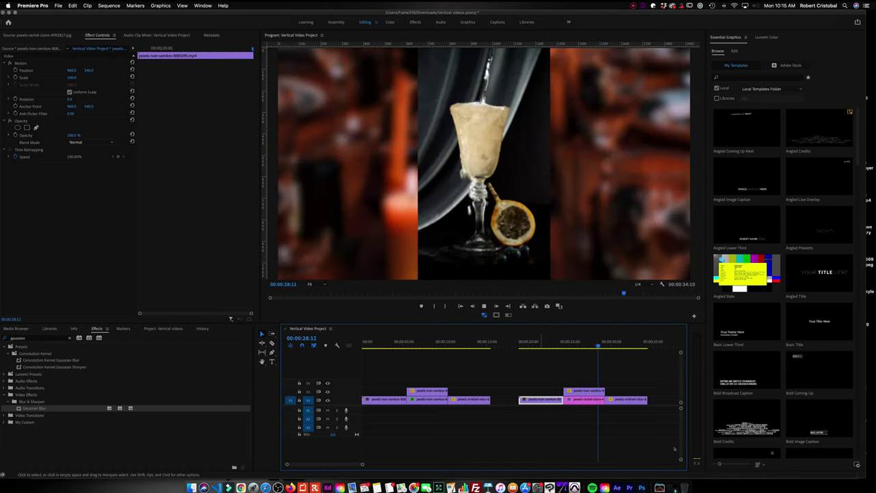
{"action": "key", "text": "space"}
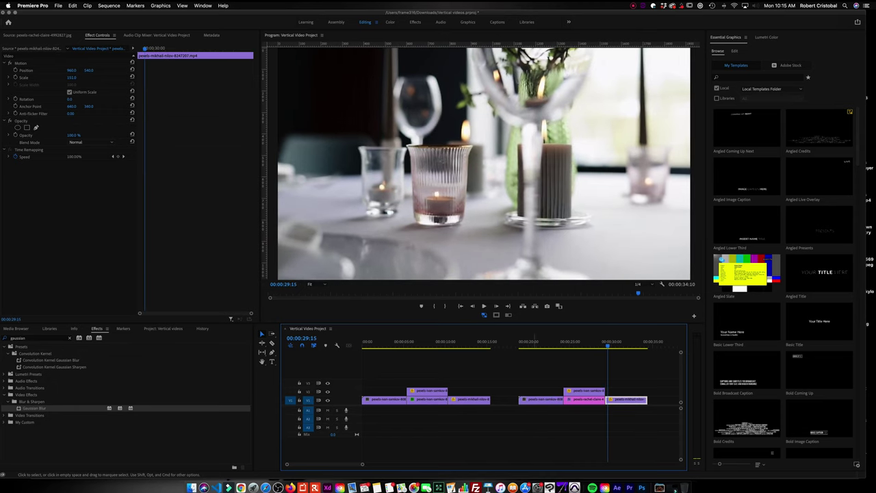
Duplicate all clips of the blurred-image section and place the copy just after it on the same tracks
{"action": "left_click_drag", "start_coordinate": [363, 464], "coordinate": [372, 463]}
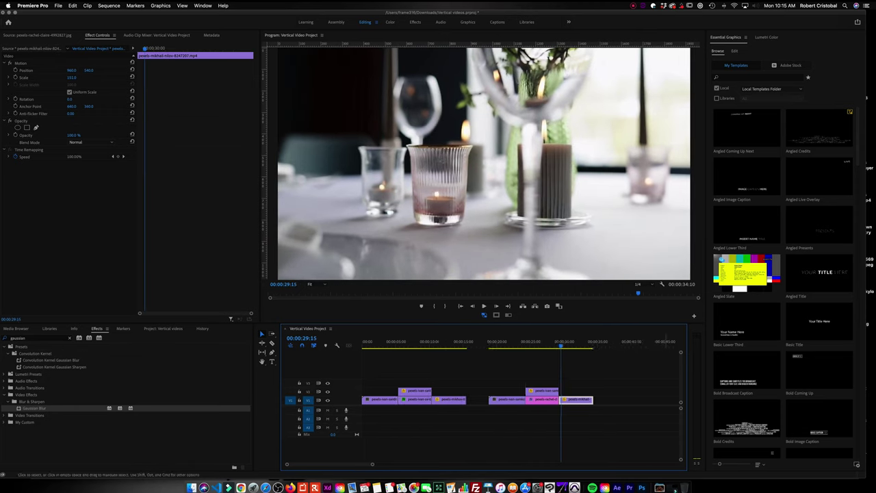
{"action": "scroll", "coordinate": [520, 400], "scroll_direction": "right", "scroll_amount": 3}
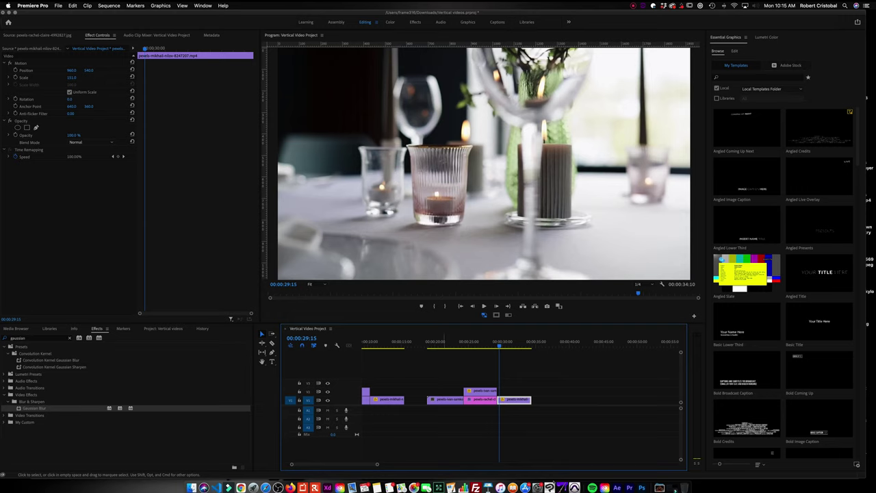
{"action": "left_click_drag", "start_coordinate": [428, 373], "coordinate": [539, 418]}
{"action": "left_click_drag", "start_coordinate": [449, 400], "coordinate": [558, 400]}
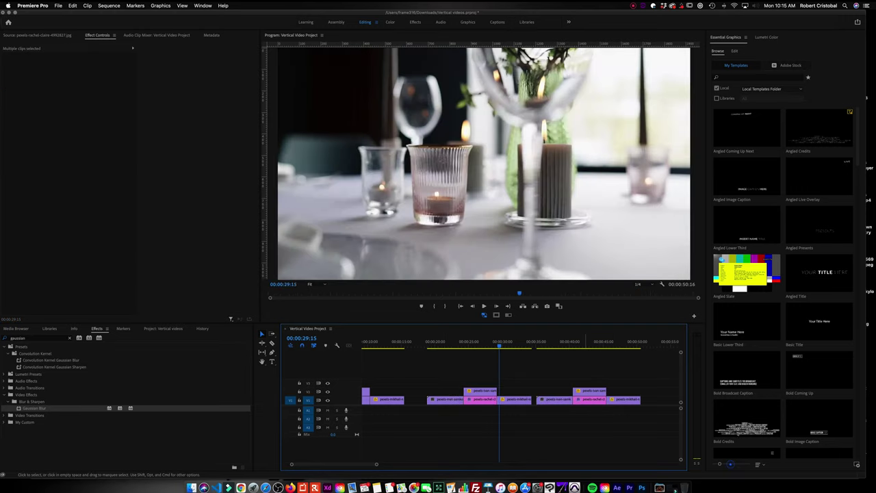
Remove Gaussian Blur from the copied candlelit table image on V1 and lower its opacity to a little over 50%
{"action": "left_click", "coordinate": [588, 343]}
{"action": "left_click", "coordinate": [590, 399]}
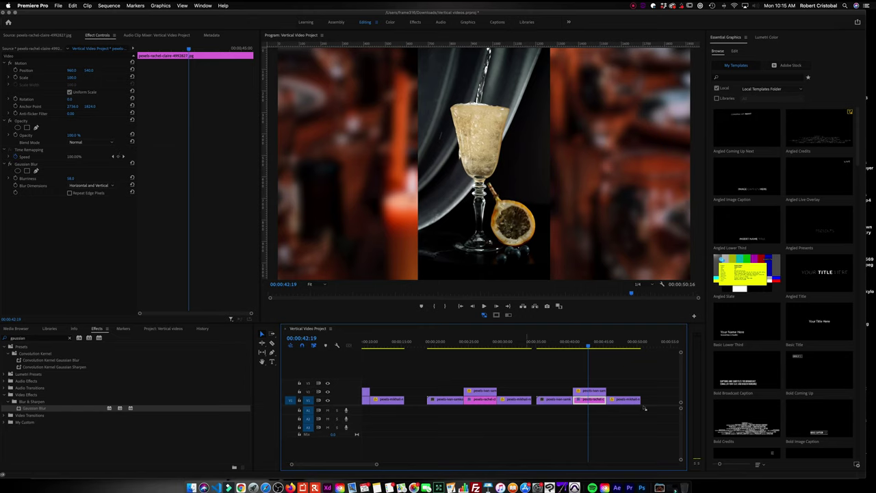
{"action": "left_click", "coordinate": [38, 206]}
{"action": "key", "text": "Delete"}
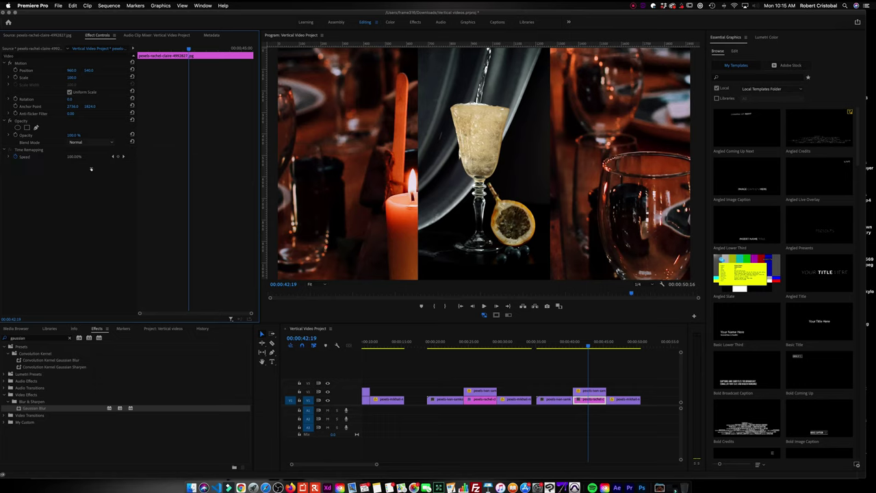
{"action": "left_click_drag", "start_coordinate": [74, 135], "coordinate": [58, 135]}
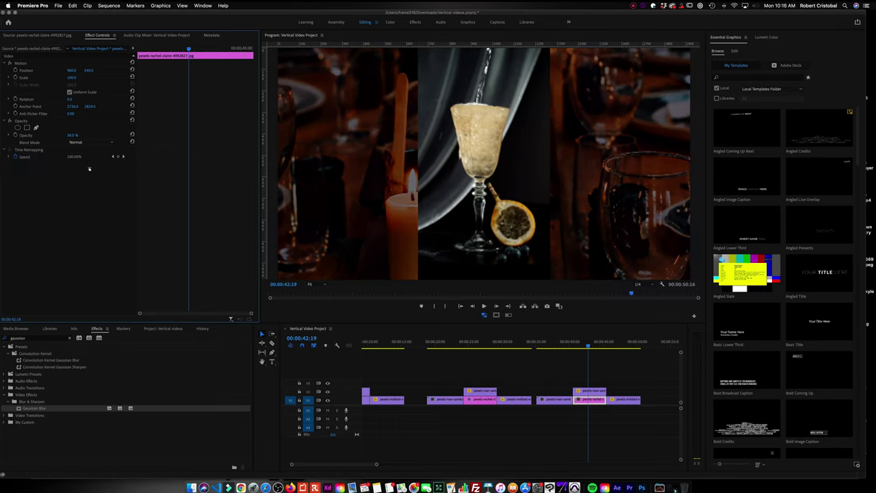
Scale the vertical drink clip on V2 in the copied section down to 52%
{"action": "left_click", "coordinate": [623, 426]}
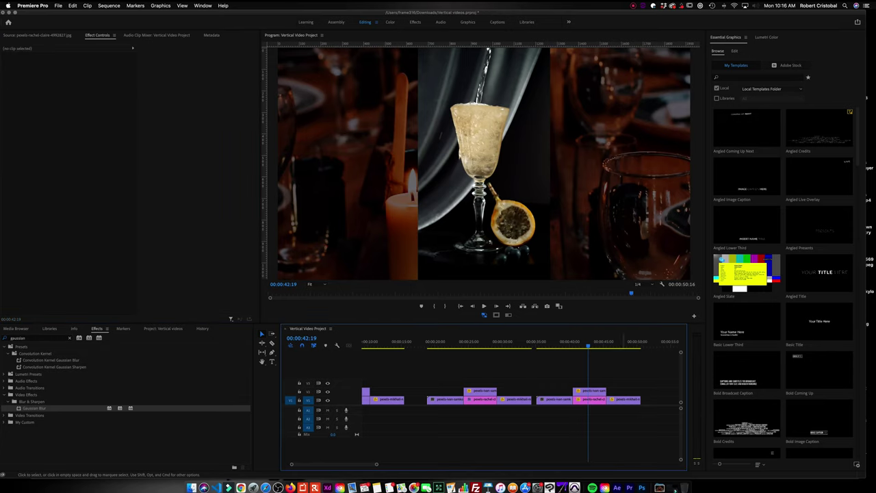
{"action": "left_click", "coordinate": [594, 391]}
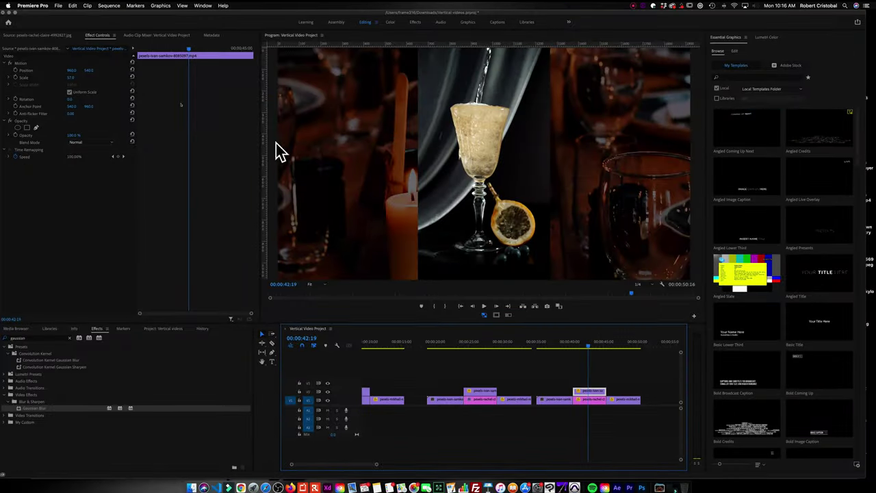
{"action": "left_click_drag", "start_coordinate": [71, 77], "coordinate": [67, 77]}
Place the 43.psd smartphone graphic on V3 above the copied section's vertical clip, matching the clip's length
{"action": "left_click", "coordinate": [163, 328]}
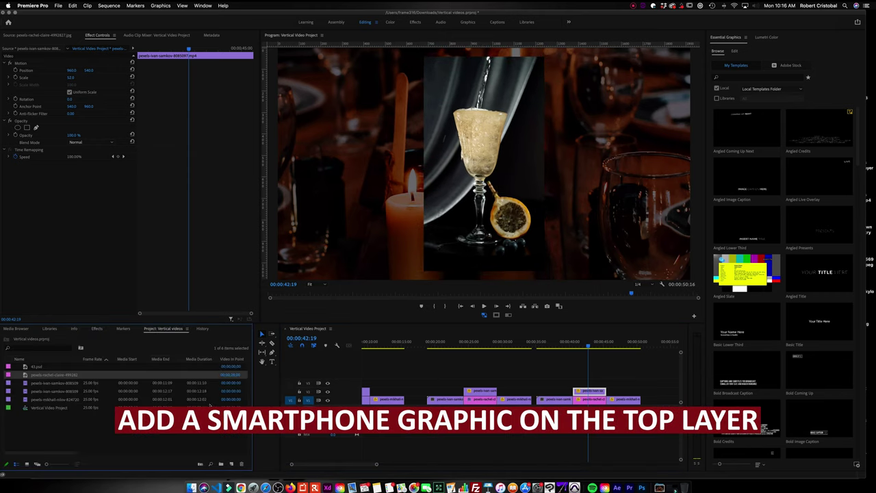
{"action": "left_click", "coordinate": [38, 366]}
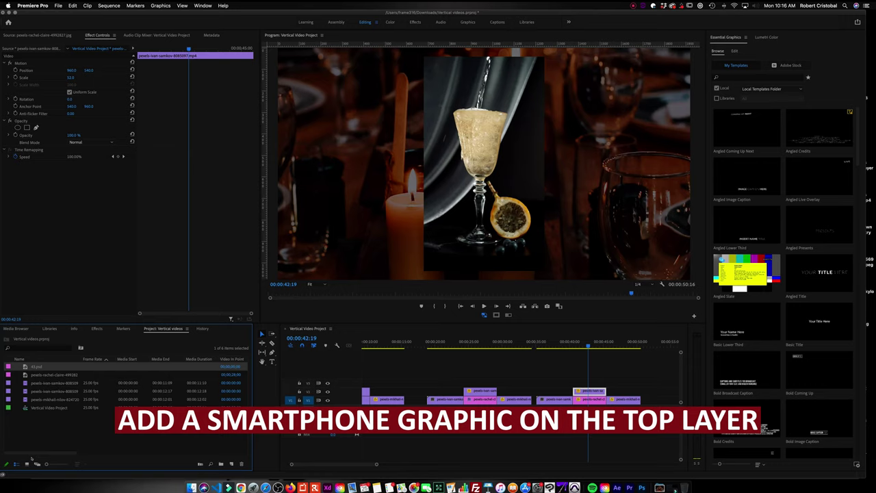
{"action": "double_click", "coordinate": [26, 366]}
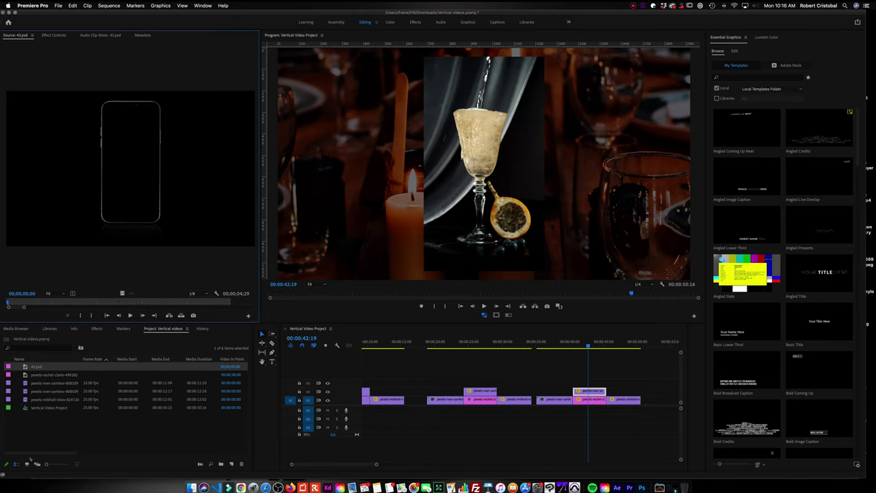
{"action": "left_click_drag", "start_coordinate": [26, 366], "coordinate": [601, 383]}
{"action": "left_click_drag", "start_coordinate": [753, 481], "coordinate": [756, 479]}
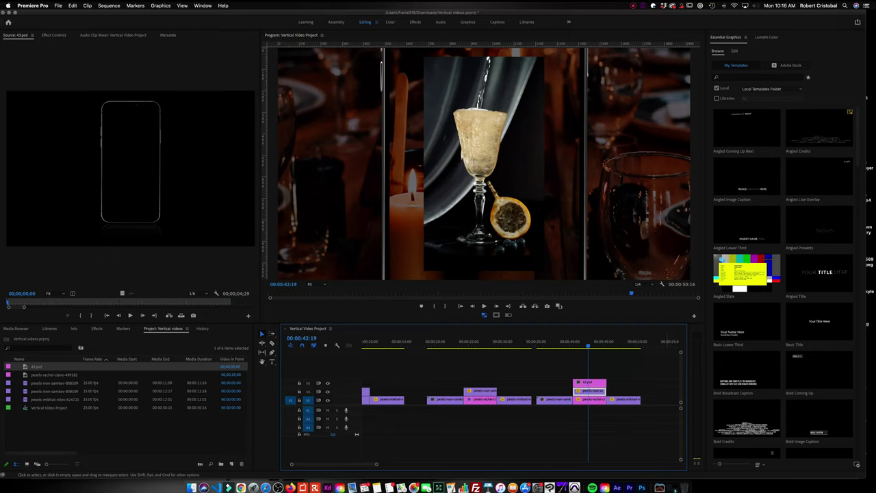
Scale the 43.psd smartphone graphic to 48% and position it at 960, 562 over the vertical clip
{"action": "left_click", "coordinate": [596, 382]}
{"action": "left_click", "coordinate": [55, 35]}
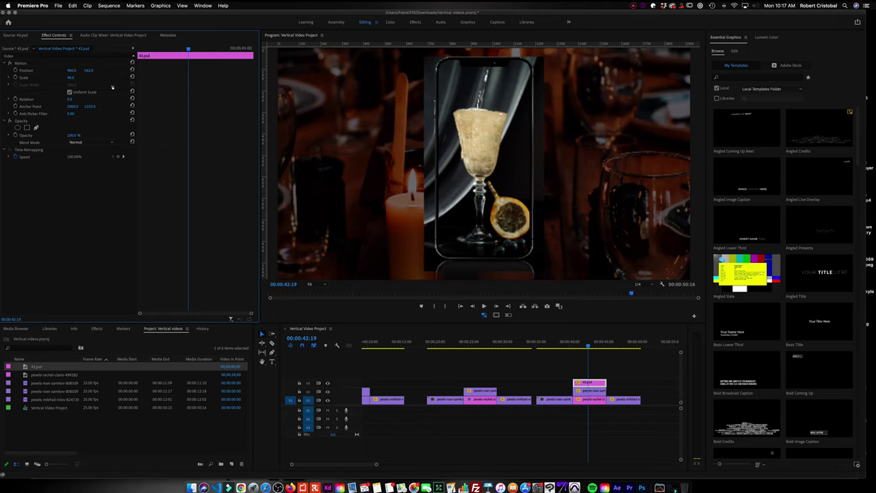
{"action": "left_click_drag", "start_coordinate": [113, 87], "coordinate": [113, 87]}
Try scaling the vertical clip down to 40% inside the phone frame and bring it back up to 52%
{"action": "left_click", "coordinate": [589, 391]}
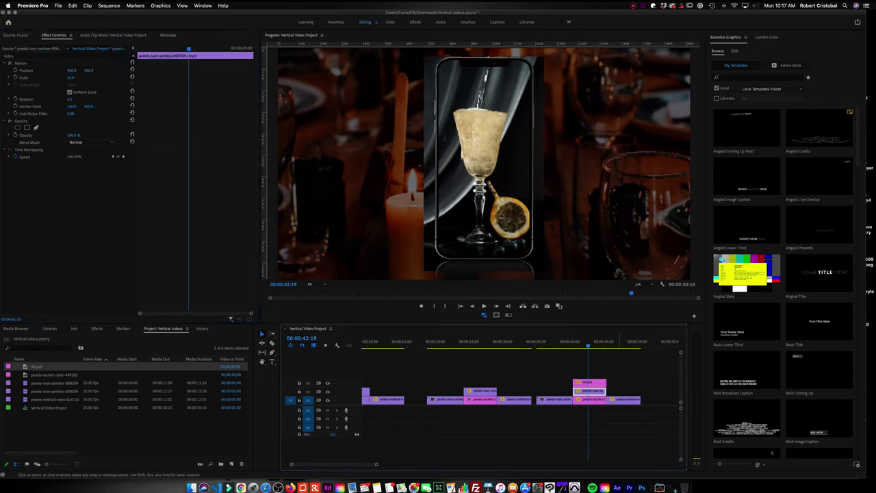
{"action": "left_click_drag", "start_coordinate": [70, 78], "coordinate": [62, 78]}
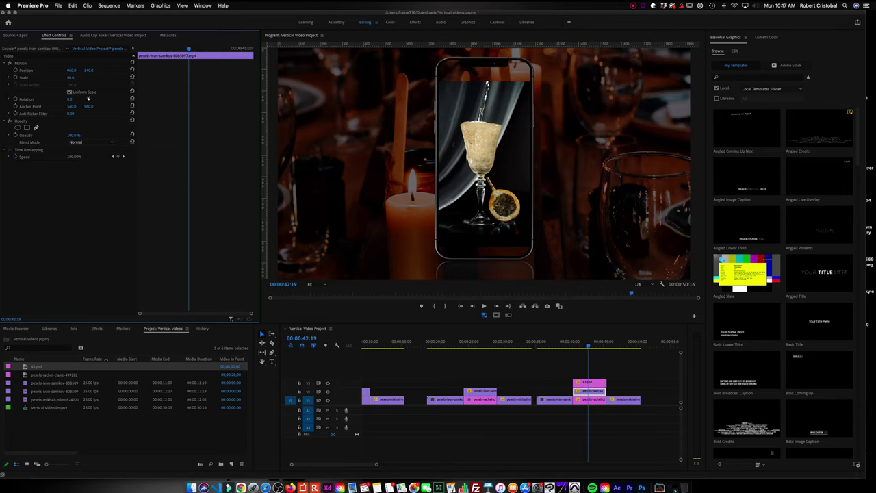
{"action": "left_click_drag", "start_coordinate": [85, 98], "coordinate": [86, 98]}
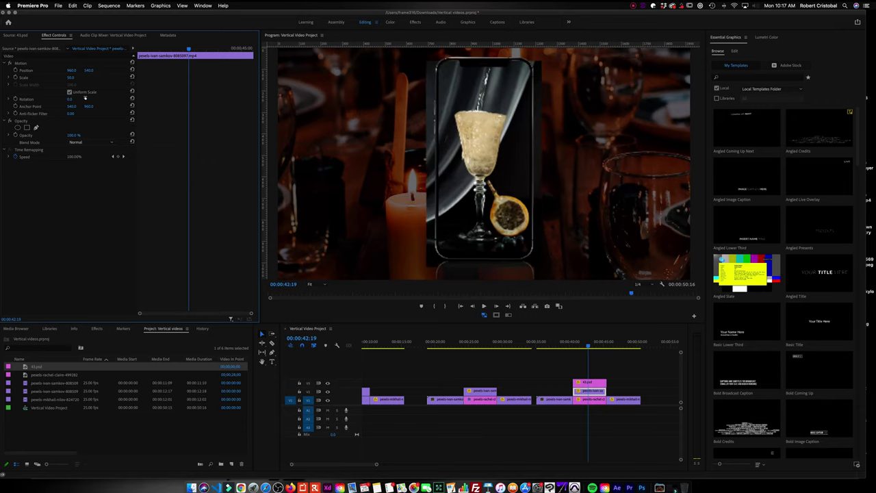
{"action": "key", "text": "Up"}
{"action": "key", "text": "Up"}
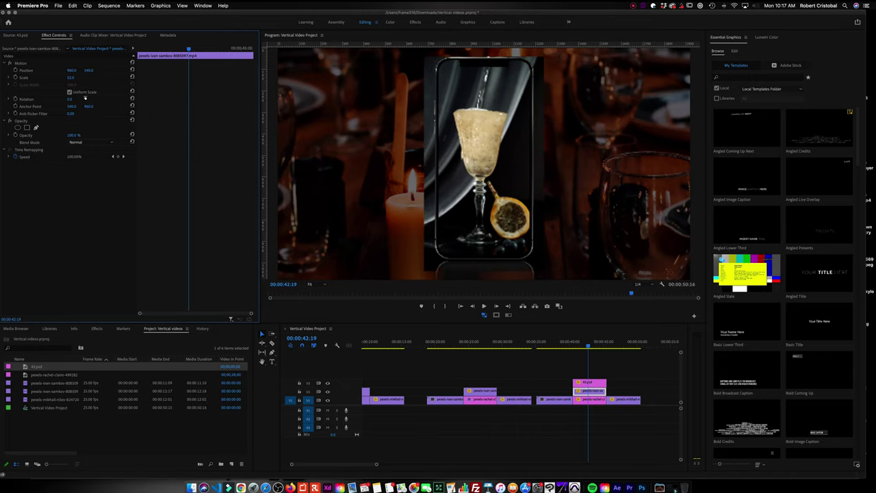
{"action": "key", "text": "Up"}
Search the effects for "crop" and apply the Crop effect to the vertical clip beneath the smartphone graphic
{"action": "key", "text": "shift+7"}
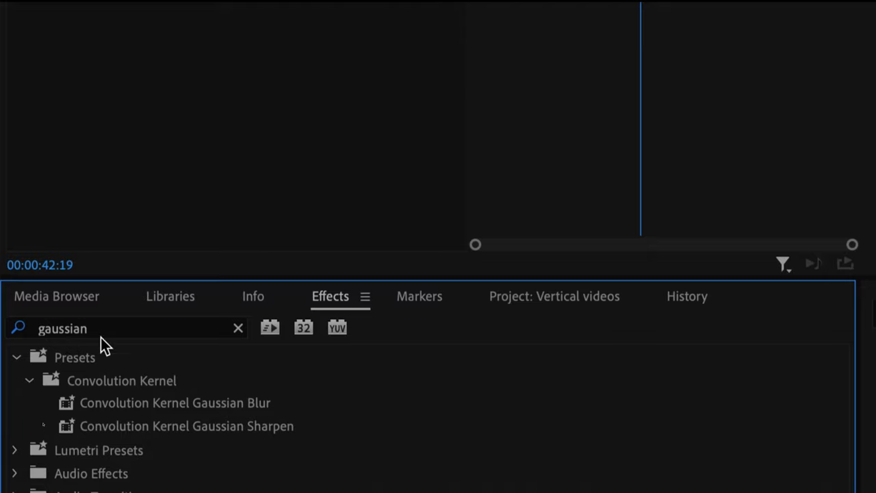
{"action": "left_click", "coordinate": [21, 338]}
{"action": "double_click", "coordinate": [21, 338]}
{"action": "type", "text": "crop"}
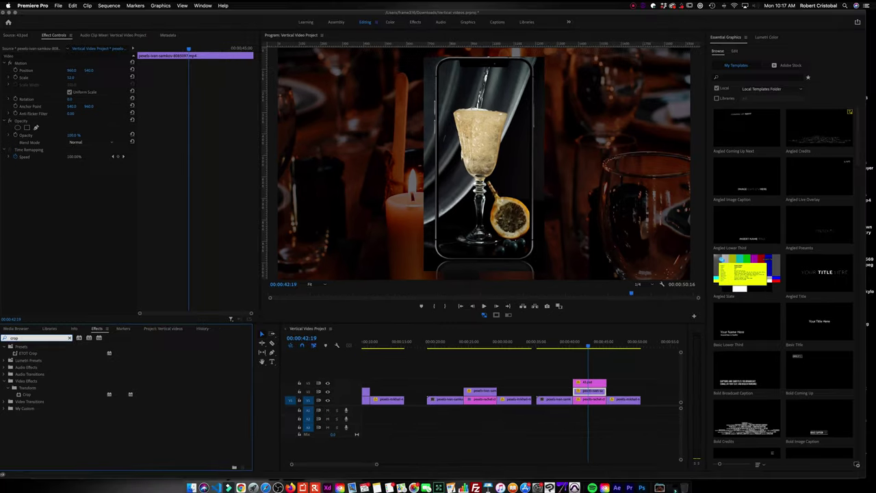
{"action": "left_click", "coordinate": [26, 401]}
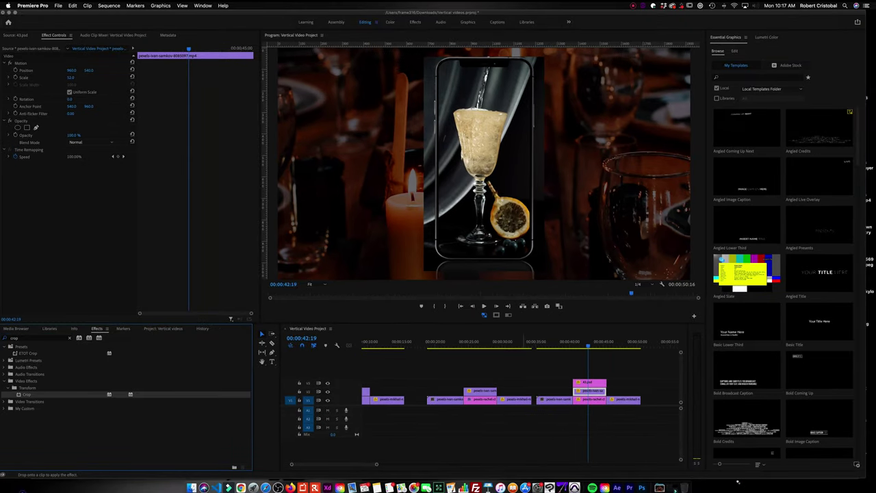
{"action": "left_click_drag", "start_coordinate": [26, 394], "coordinate": [594, 391]}
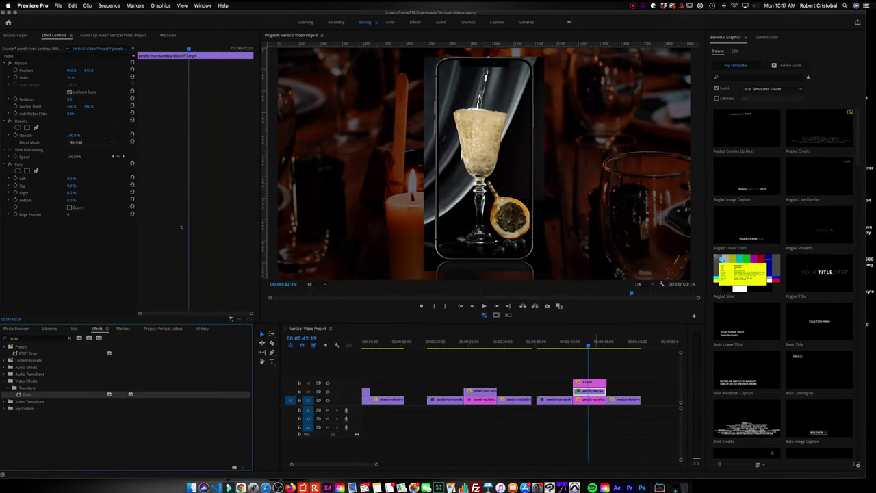
Crop the vertical clip to the phone's outline: 11% on the left and right, 10% at the bottom and slightly at the top
{"action": "left_click", "coordinate": [87, 223]}
{"action": "key", "text": "super+z"}
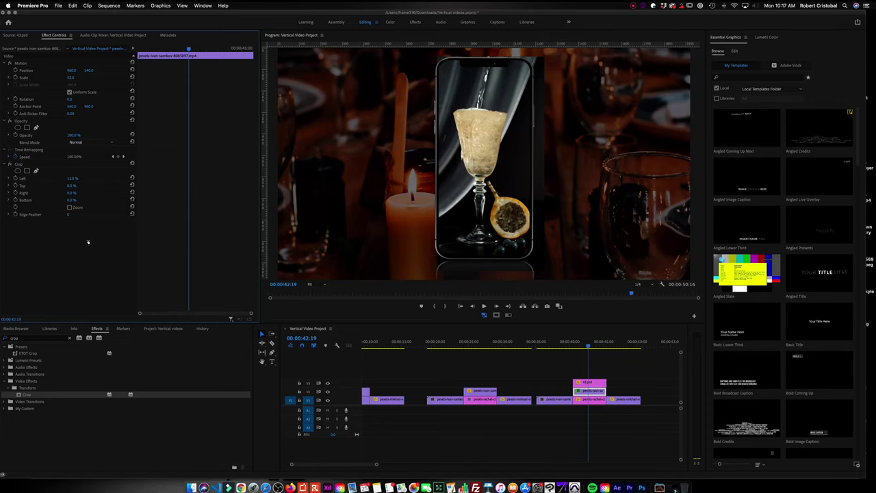
{"action": "left_click_drag", "start_coordinate": [71, 193], "coordinate": [76, 193]}
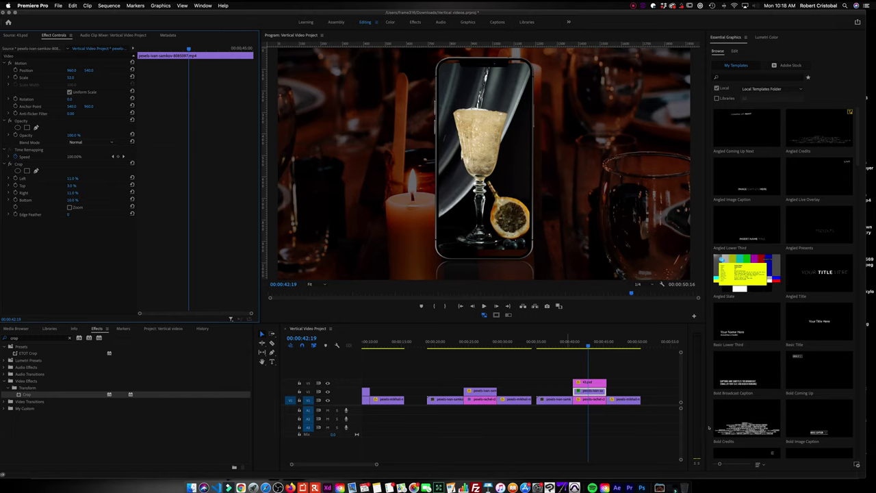
Play the section with the smartphone-framed vertical clip to preview the composition
{"action": "left_click", "coordinate": [567, 342]}
{"action": "key", "text": "space"}
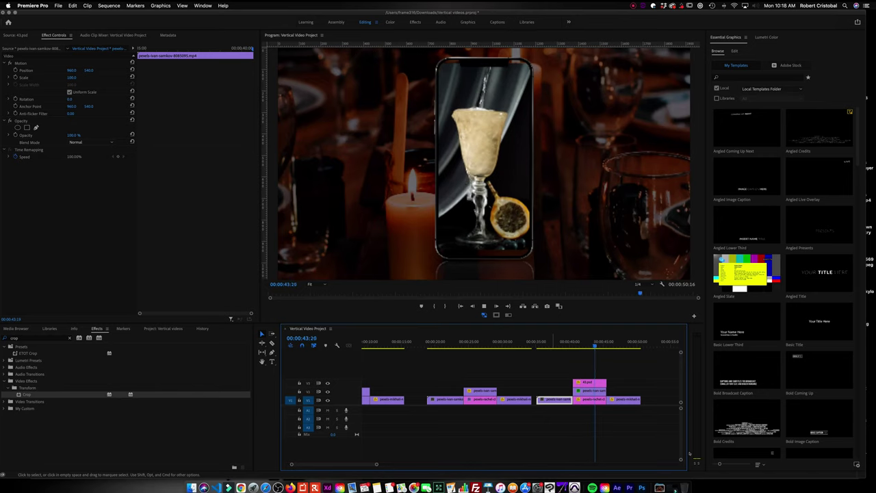
{"action": "key", "text": "space"}
{"action": "left_click", "coordinate": [587, 342]}
{"action": "key", "text": "space"}
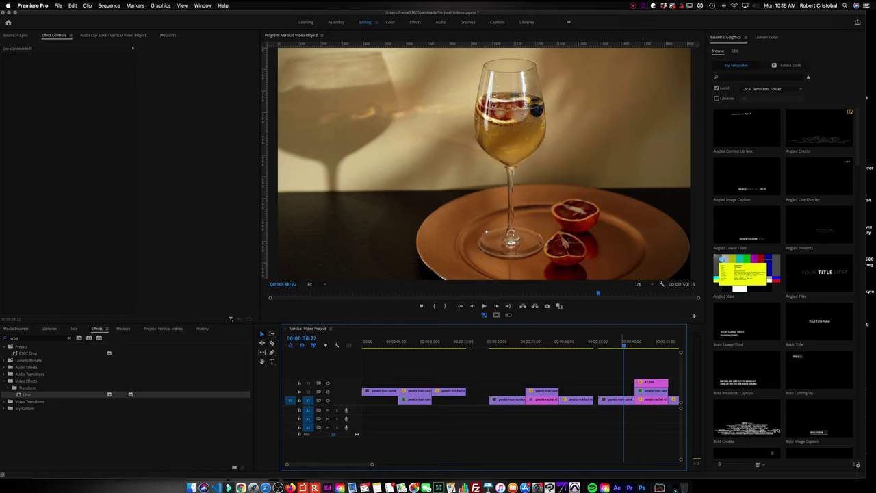
Return to the start of the sequence and play into the first vertical clip with track V1 hidden
{"action": "key", "text": "Up"}
{"action": "key", "text": "Up"}
{"action": "key", "text": "Up"}
{"action": "key", "text": "Up"}
{"action": "key", "text": "Up"}
{"action": "key", "text": "Up"}
{"action": "key", "text": "Up"}
{"action": "key", "text": "Up"}
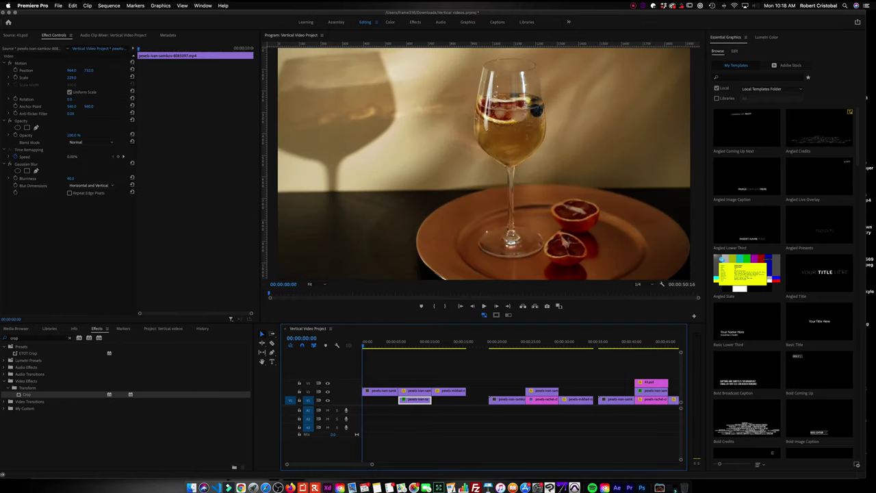
{"action": "key", "text": "space"}
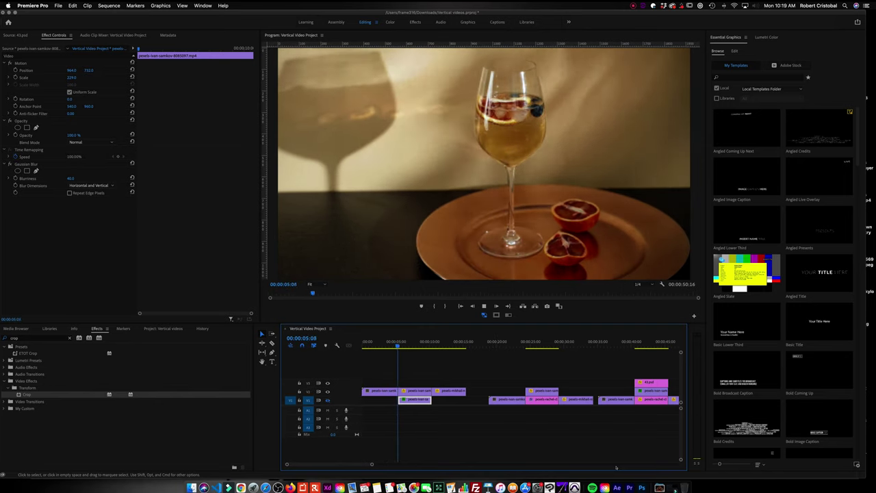
{"action": "key", "text": "space"}
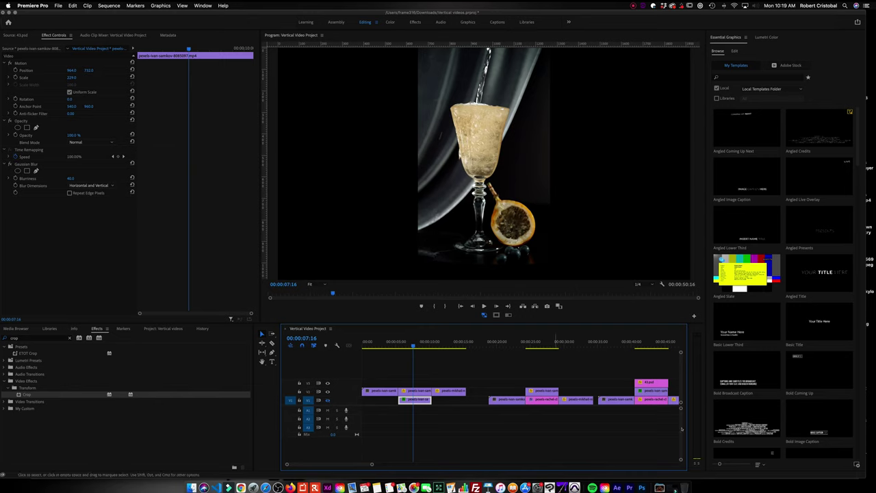
Make track V1 visible again and compare the blurred-duplicate, blurred-image and smartphone-frame versions of the vertical clip
{"action": "left_click", "coordinate": [542, 343]}
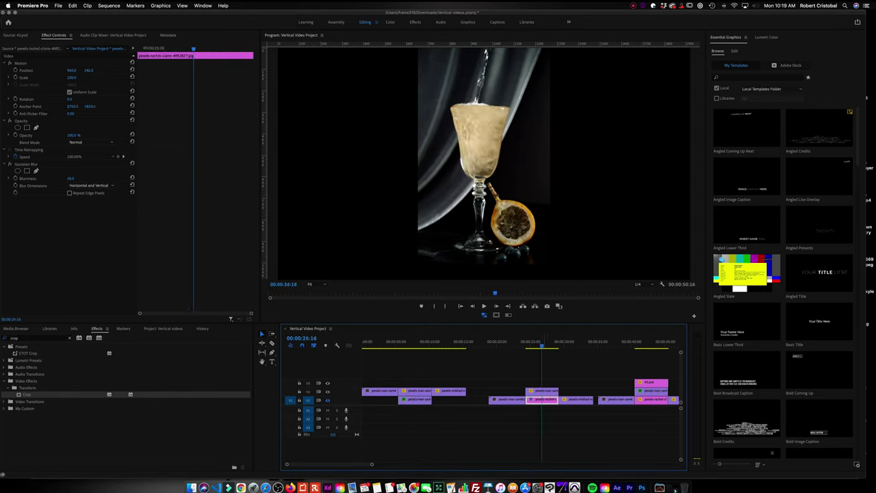
{"action": "left_click", "coordinate": [327, 400]}
{"action": "left_click", "coordinate": [410, 343]}
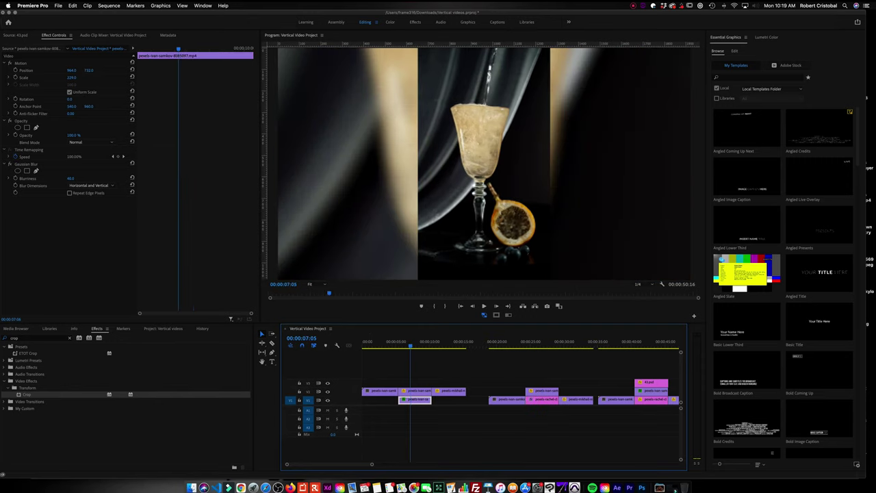
{"action": "left_click", "coordinate": [542, 342]}
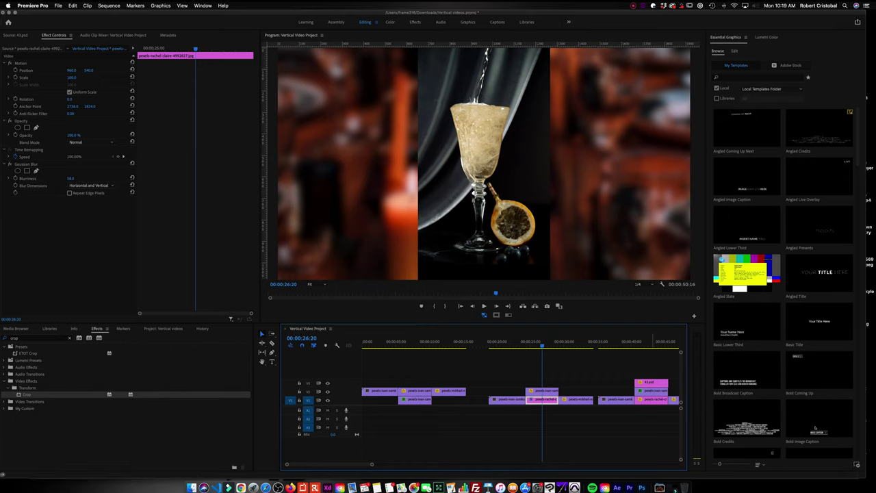
{"action": "left_click", "coordinate": [651, 342]}
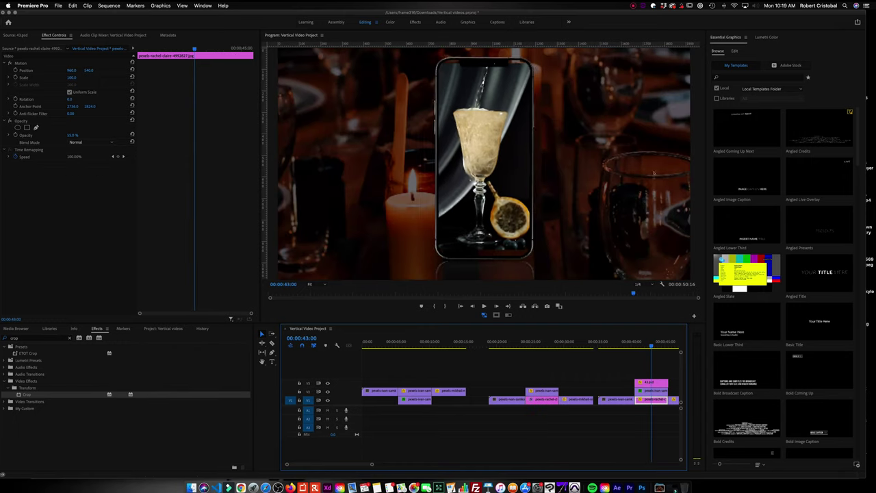